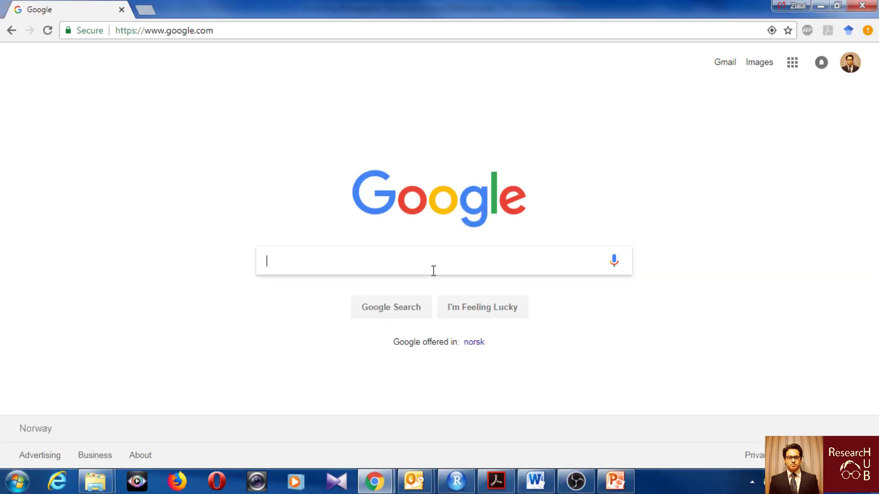
# Search Google for 'scopus' and open the 'Scopus preview - Welcome to Scopus' result.
pyautogui.write('sc')
pyautogui.press('Down')
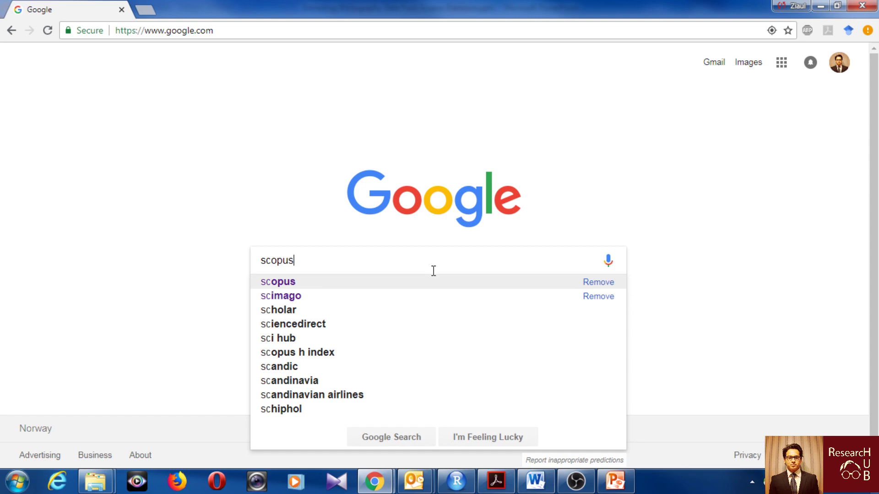
pyautogui.press('Return')
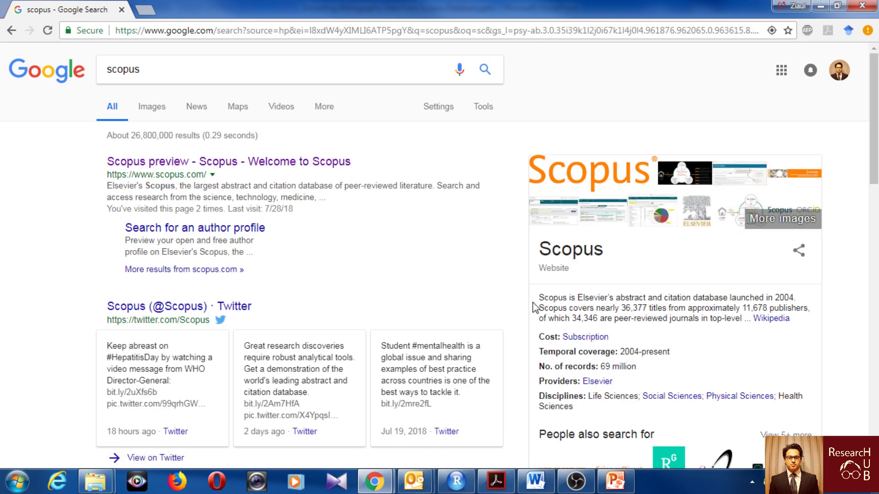
pyautogui.moveTo(539, 298); pyautogui.dragTo(725, 319)
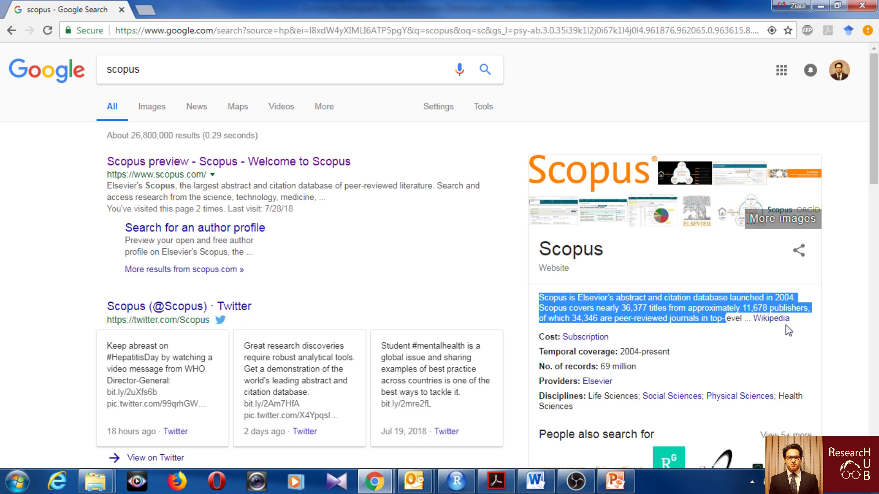
pyautogui.click(369, 223)
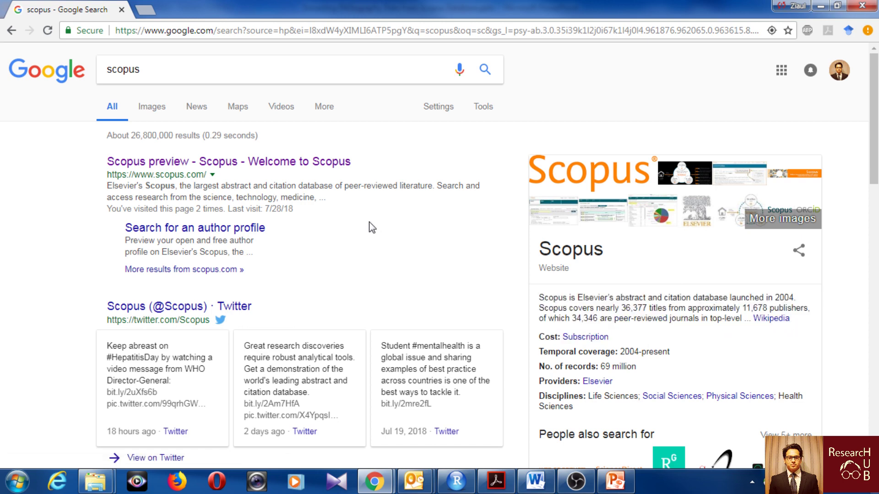
pyautogui.click(303, 168)
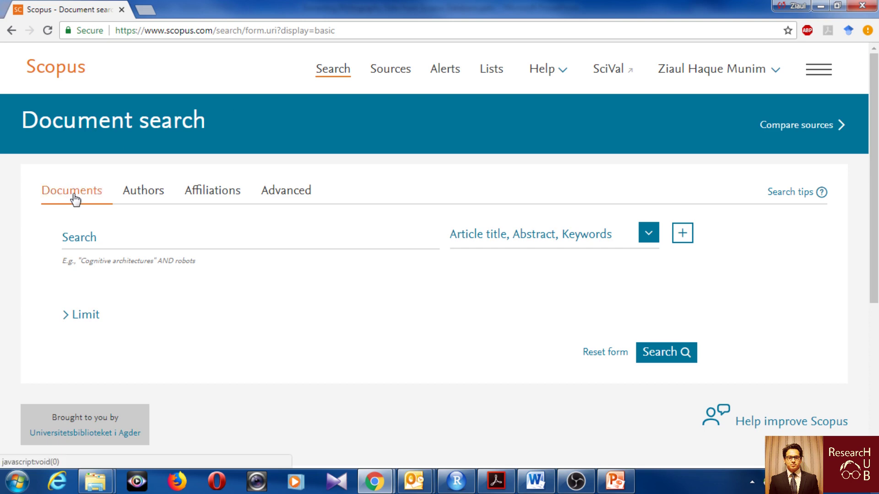
# Copy the example query "Cognitive architectures" AND robots into the Documents search field.
pyautogui.click(145, 192)
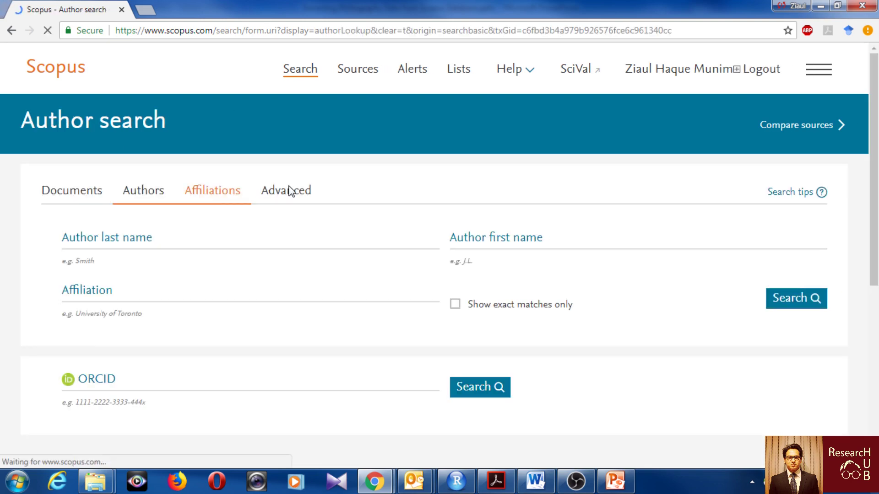
pyautogui.scroll(-2, 282, 339)
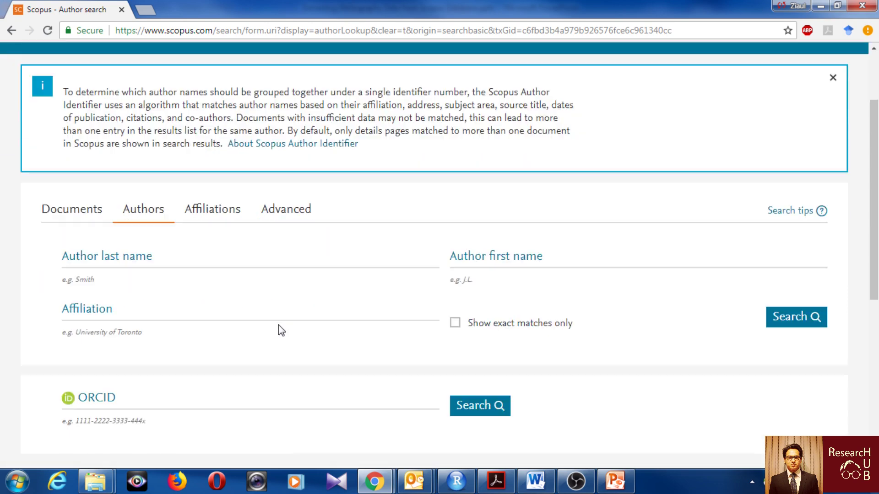
pyautogui.scroll(-1, 278, 324)
pyautogui.click(45, 180)
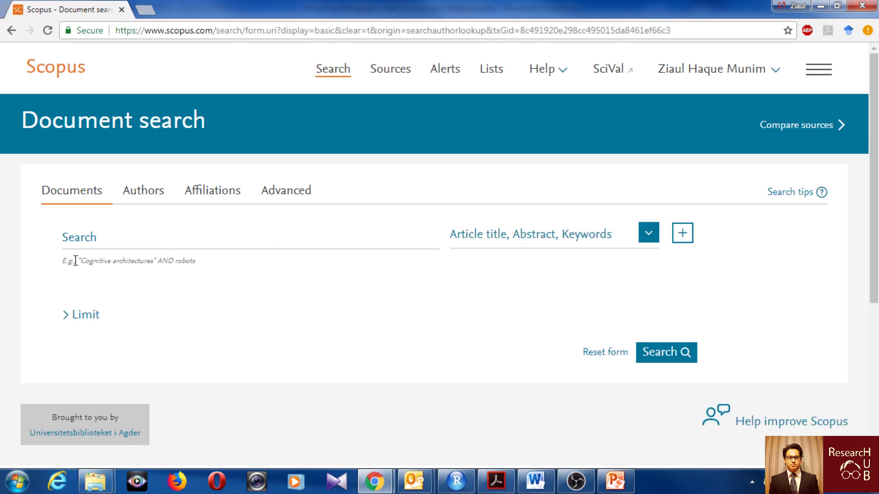
pyautogui.moveTo(79, 260); pyautogui.dragTo(196, 264)
pyautogui.hotkey('ctrl', 'c')
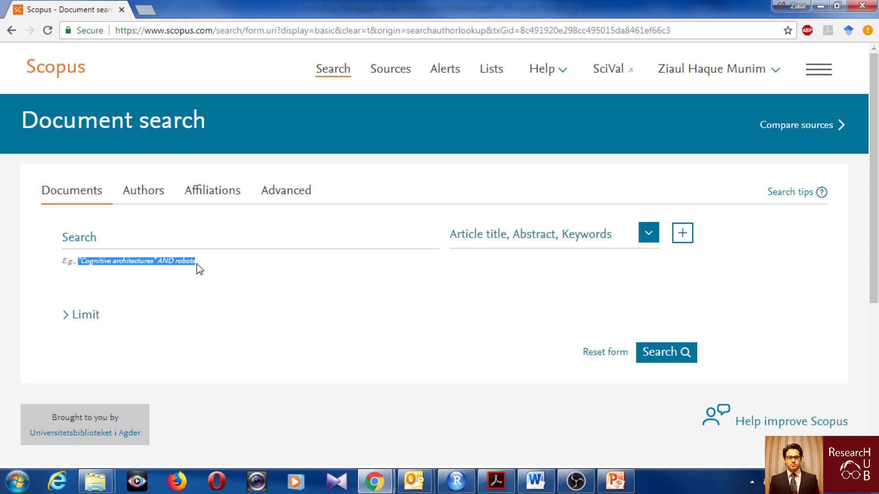
pyautogui.click(203, 240)
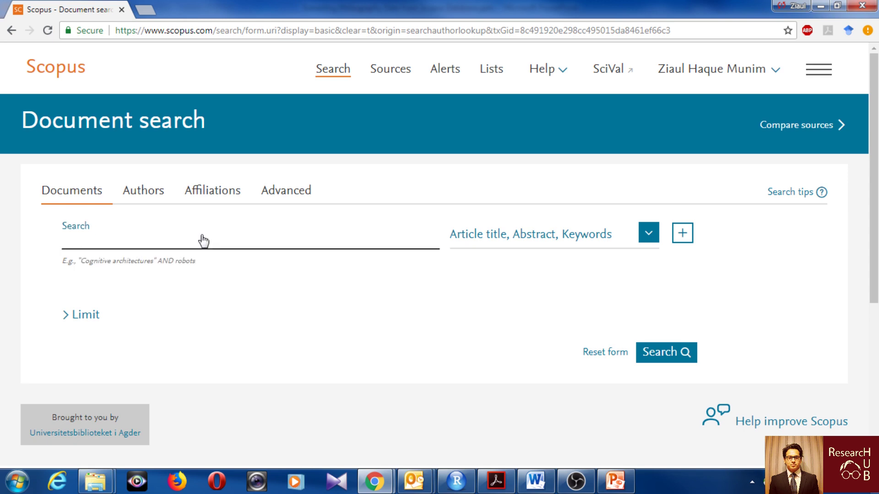
pyautogui.hotkey('ctrl', 'v')
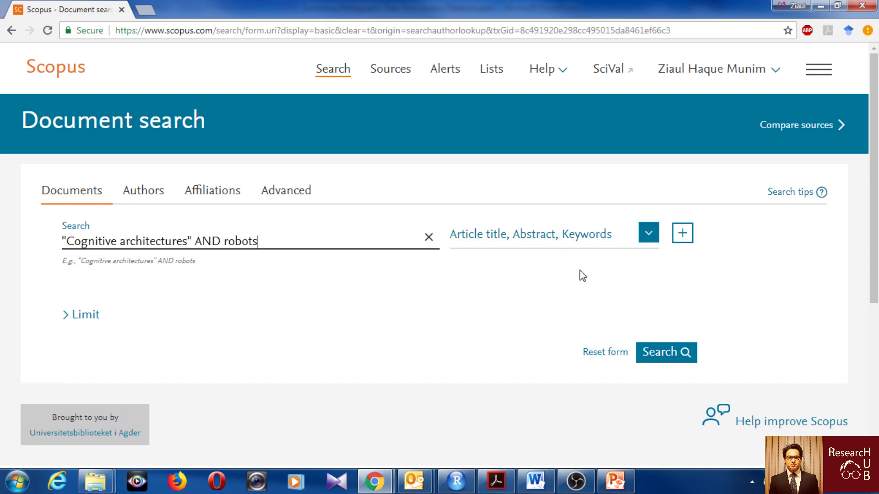
# Search that query in Article title, Abstract, Keywords.
pyautogui.click(650, 234)
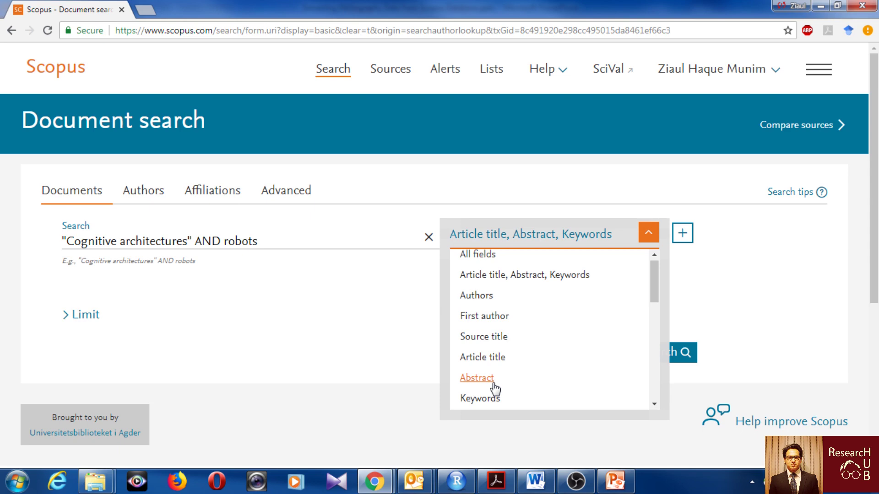
pyautogui.click(565, 283)
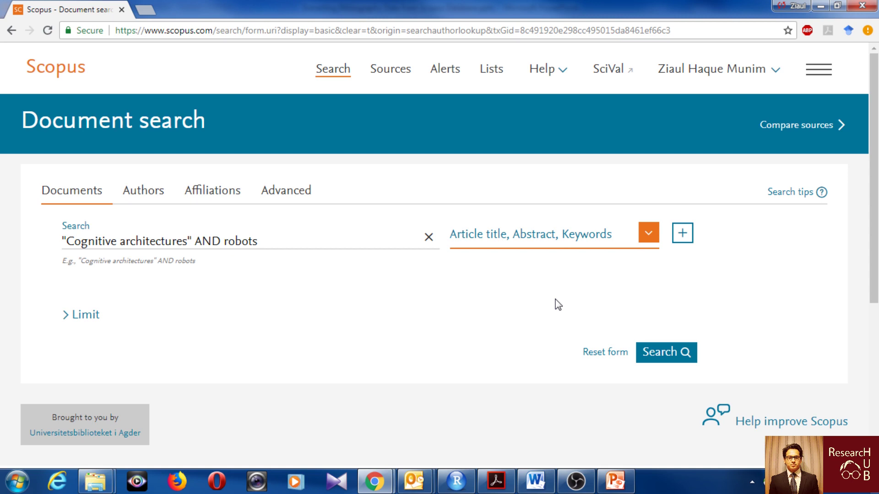
pyautogui.click(669, 355)
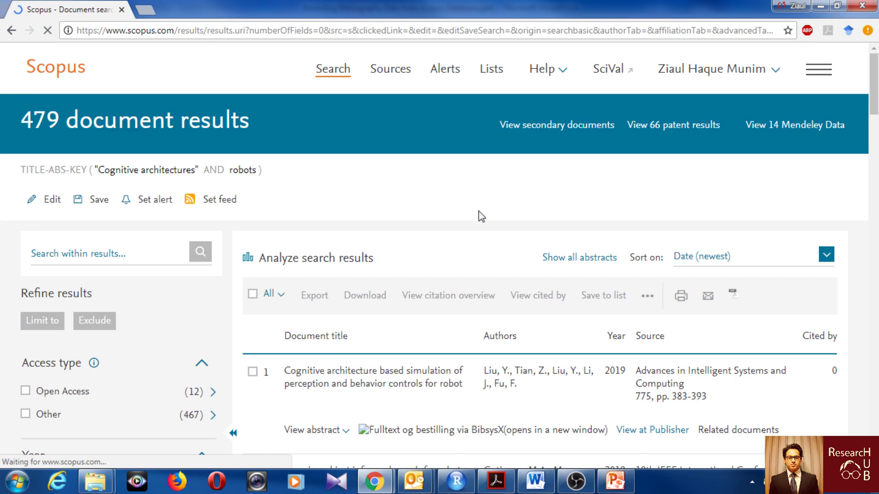
# Scroll through the 479 results and show more years in the Year filter.
pyautogui.scroll(-4, 478, 216)
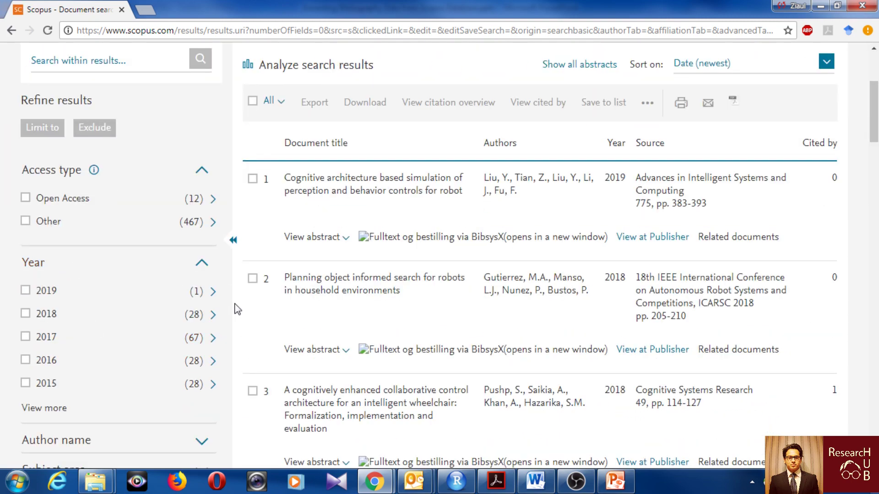
pyautogui.scroll(-1, 318, 288)
pyautogui.scroll(5, 315, 286)
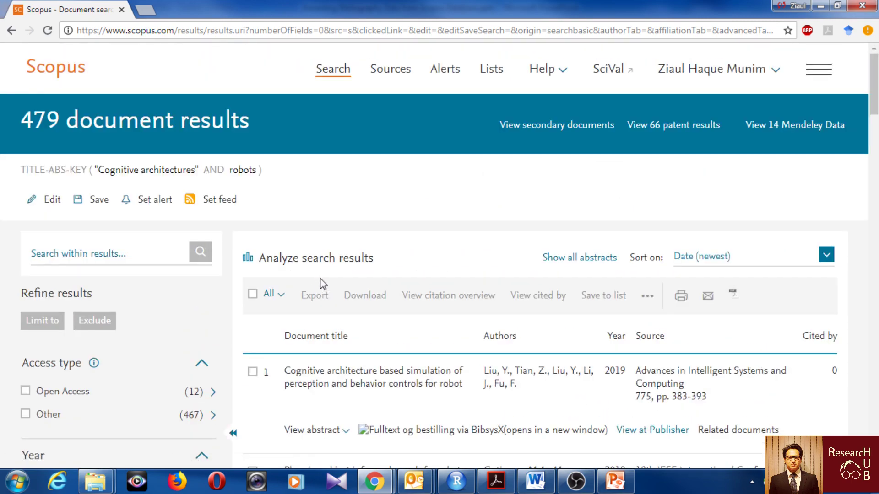
pyautogui.scroll(-5, 330, 263)
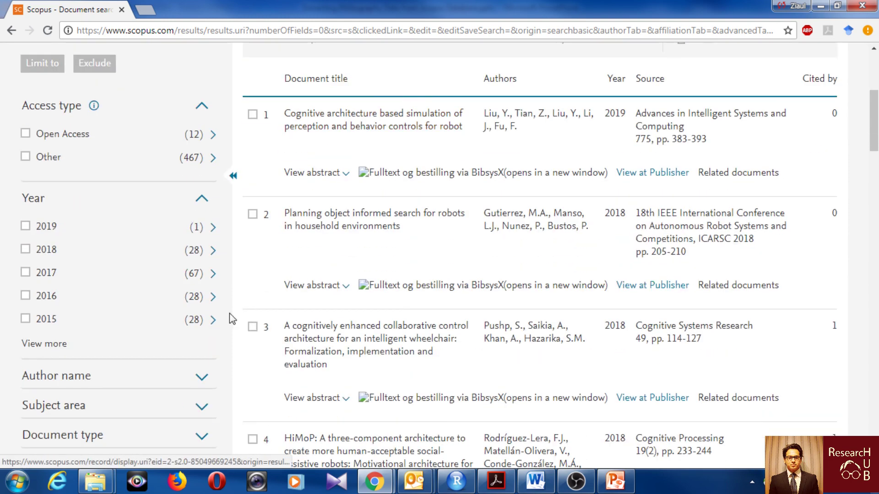
pyautogui.click(58, 341)
pyautogui.scroll(-4, 165, 276)
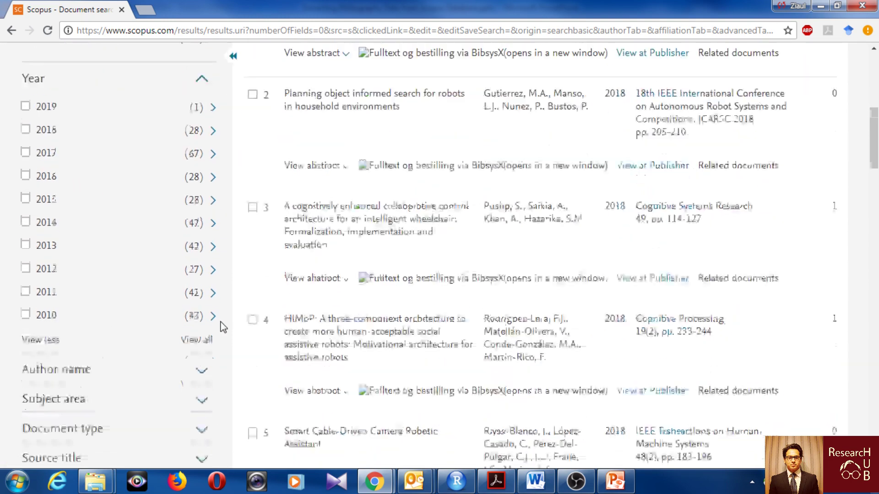
# Expand the Author name, Subject area, Document type and Source title filters.
pyautogui.click(149, 306)
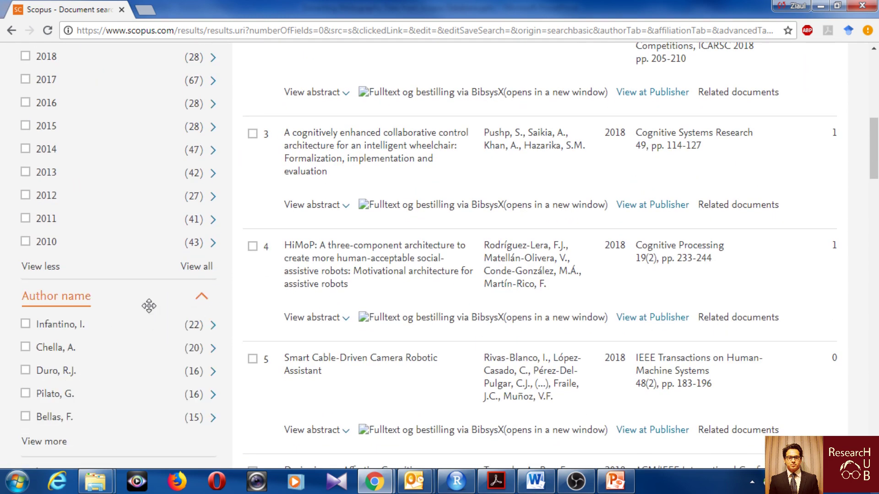
pyautogui.scroll(-3, 149, 306)
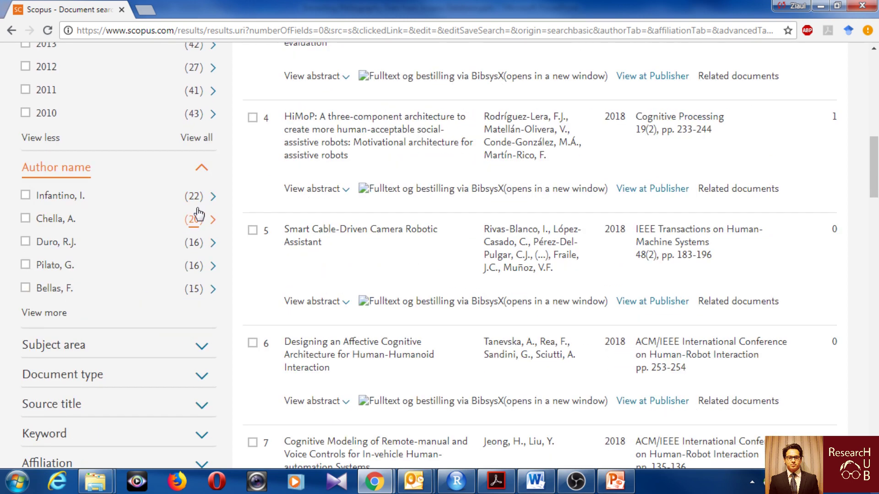
pyautogui.click(184, 342)
pyautogui.scroll(-4, 163, 346)
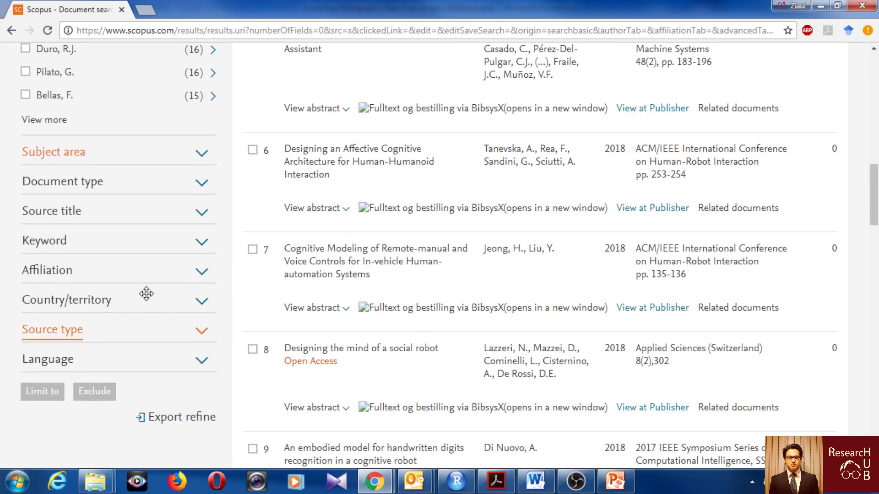
pyautogui.click(134, 186)
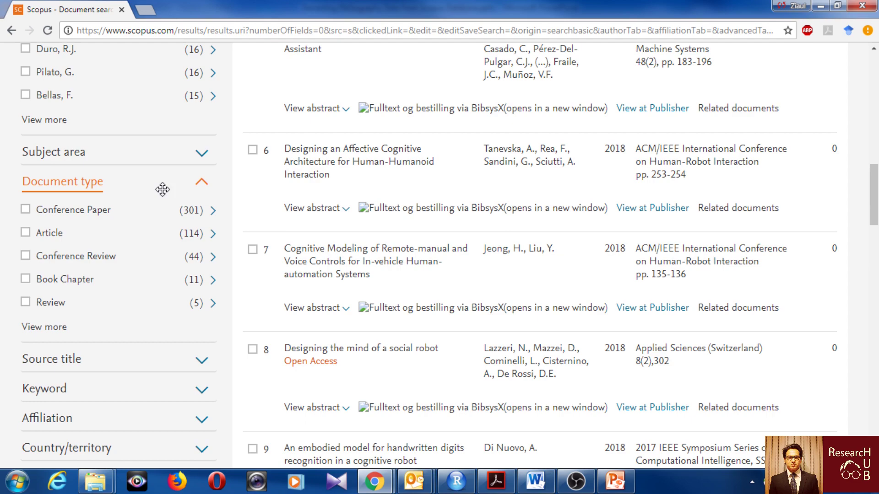
pyautogui.scroll(-2, 170, 232)
pyautogui.scroll(-1, 160, 233)
pyautogui.click(145, 232)
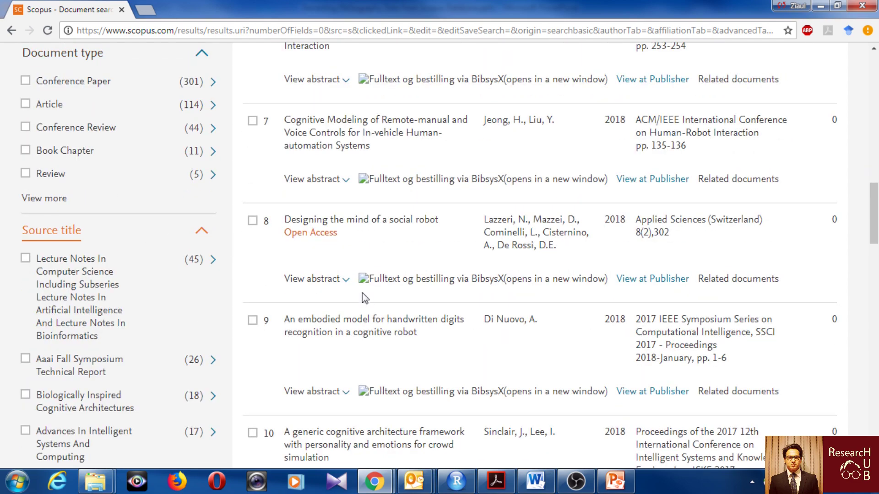
pyautogui.scroll(7, 361, 293)
pyautogui.scroll(13, 361, 293)
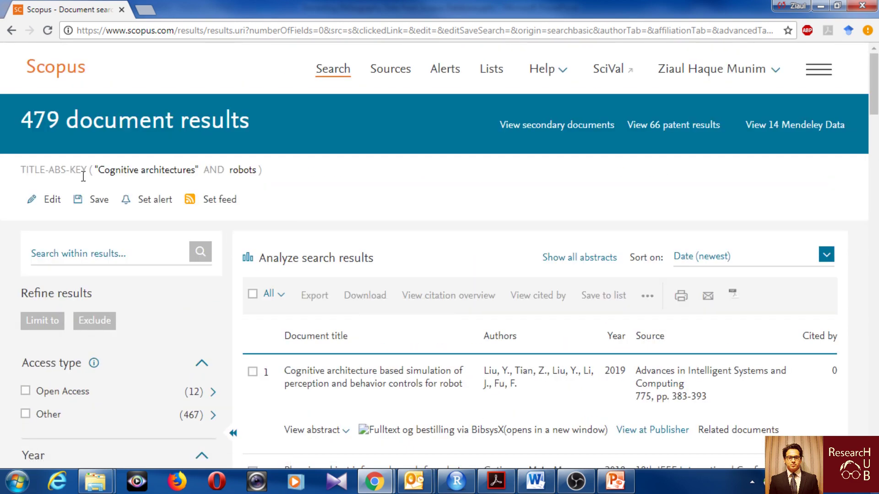
# Replace the search text with the earlier query "supply chain management" AND "marketing".
pyautogui.click(72, 84)
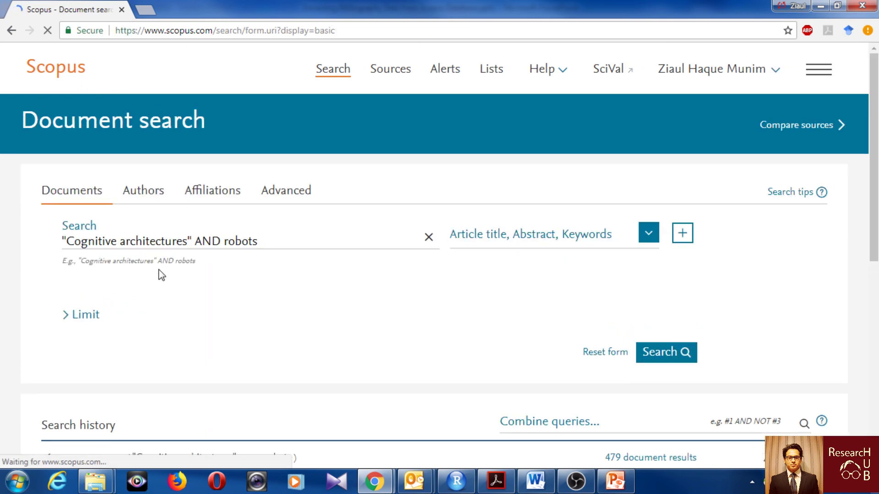
pyautogui.moveTo(128, 261); pyautogui.dragTo(276, 268)
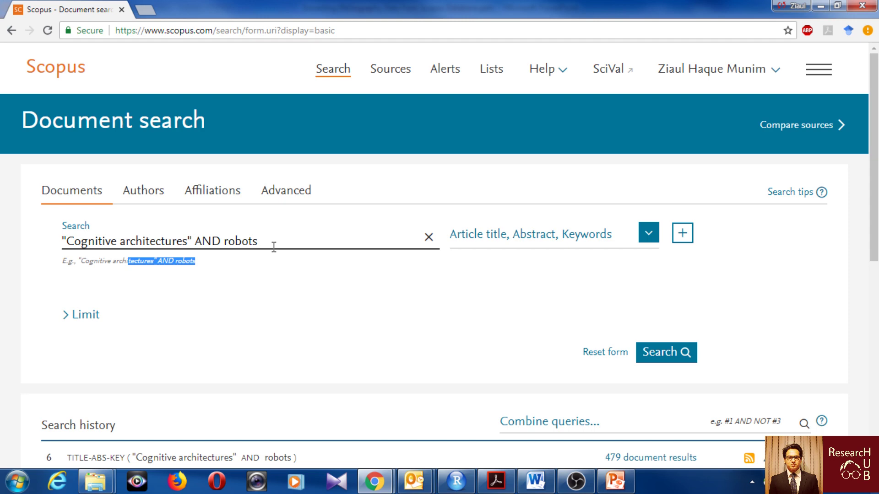
pyautogui.moveTo(274, 247); pyautogui.dragTo(2, 255)
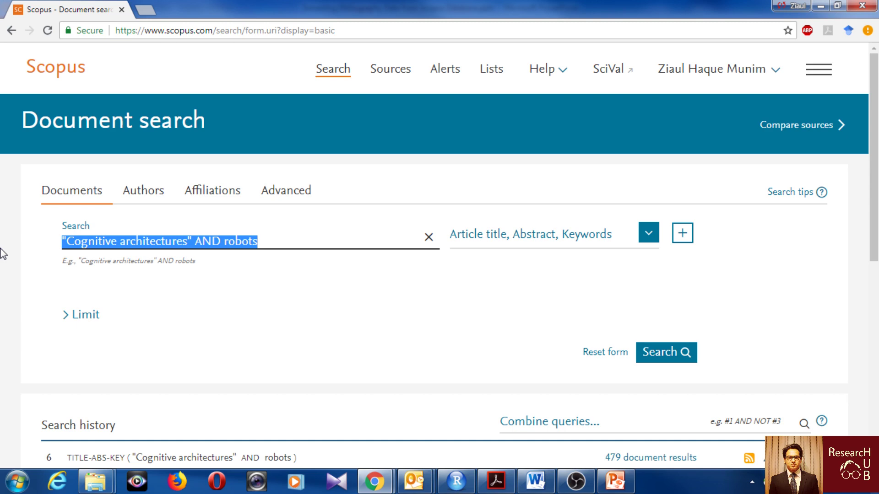
pyautogui.write('"')
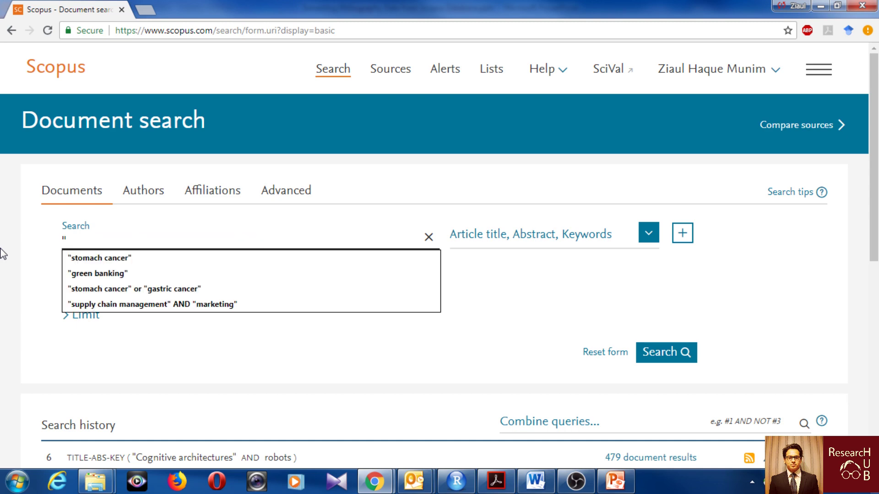
pyautogui.press('Down')
pyautogui.press('Down')
pyautogui.press('Down')
pyautogui.press('Down')
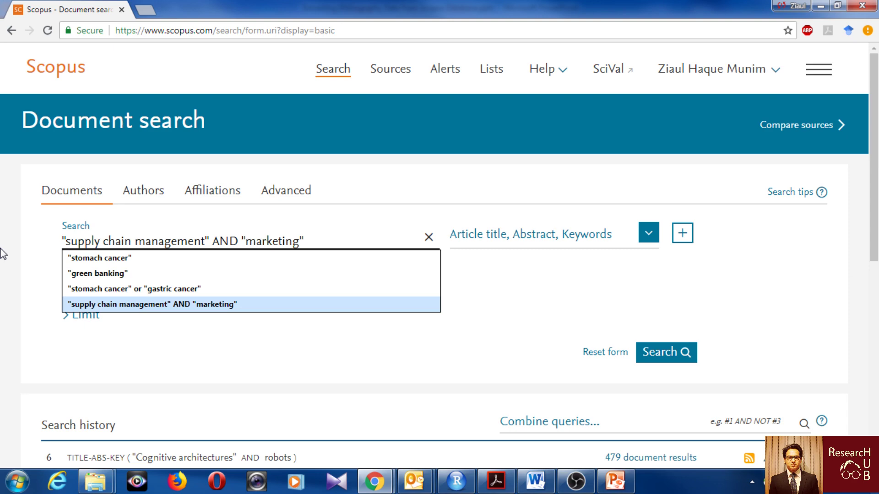
pyautogui.press('Return')
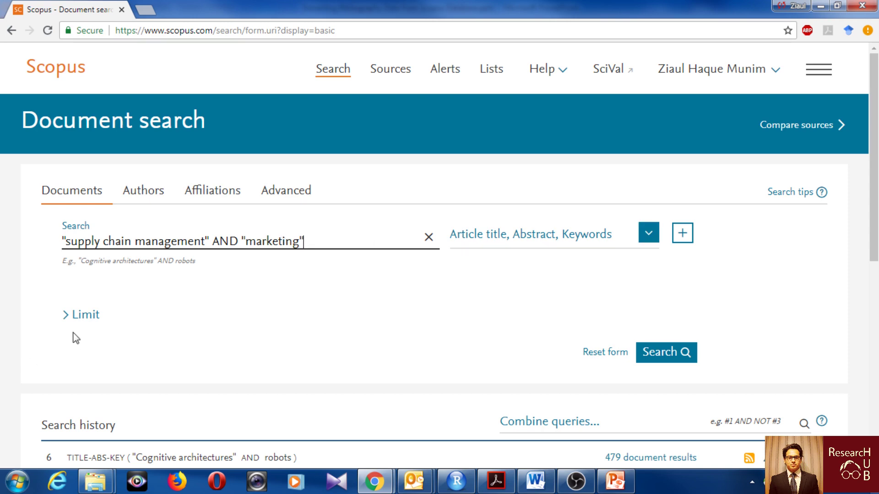
# Look through the Limit options and Document type list, then collapse Limit.
pyautogui.click(73, 320)
pyautogui.scroll(-1, 71, 320)
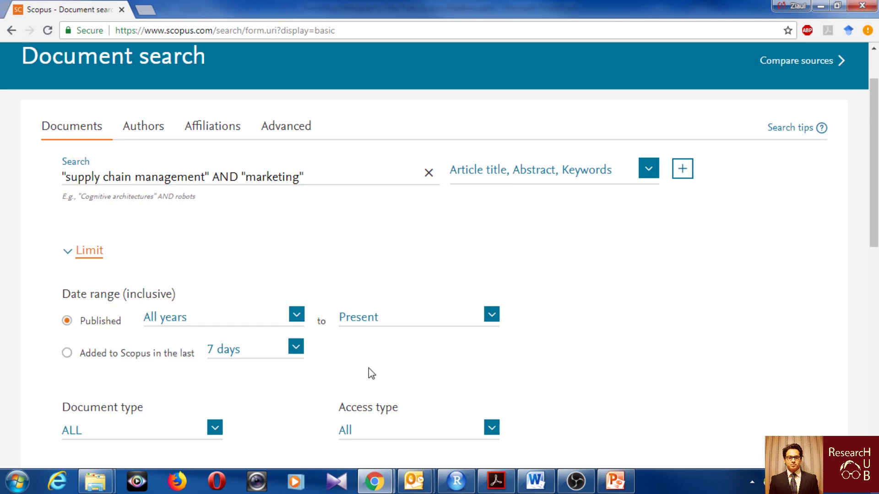
pyautogui.scroll(-4, 369, 368)
pyautogui.click(214, 236)
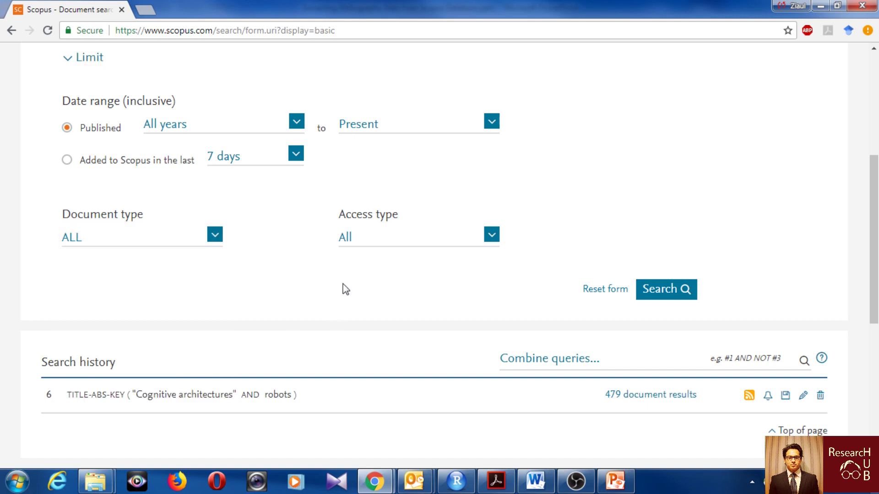
pyautogui.scroll(5, 346, 289)
pyautogui.click(83, 316)
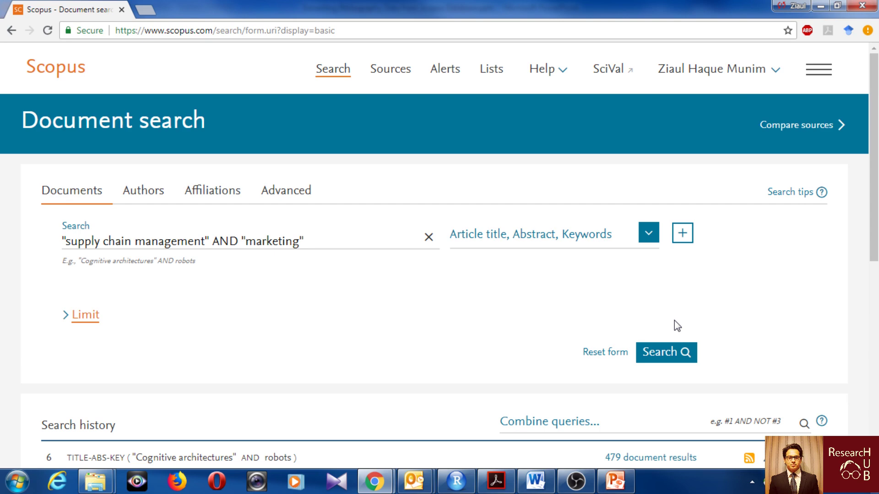
# Run the query, check its 1,715 results, and return to Document search.
pyautogui.click(670, 361)
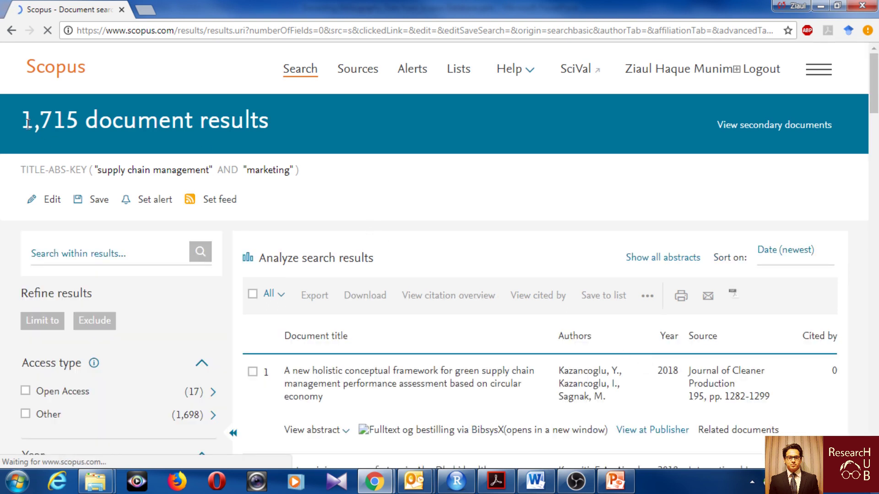
pyautogui.doubleClick(42, 122)
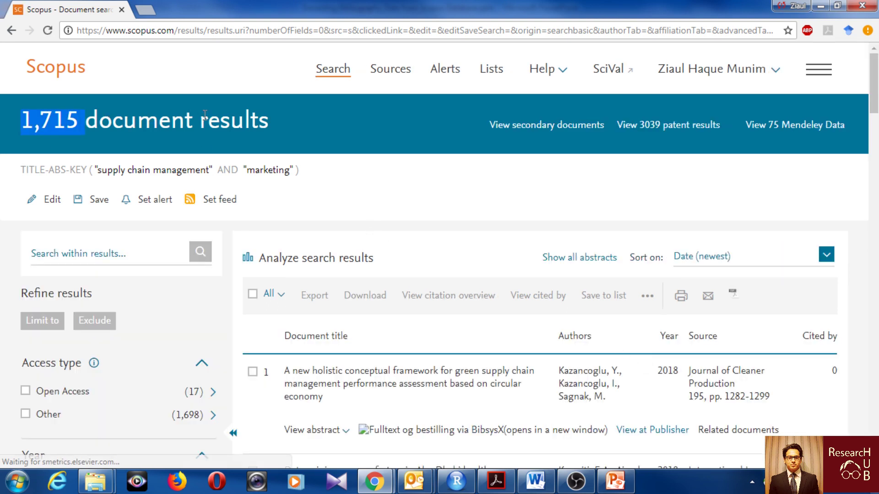
pyautogui.scroll(-15, 502, 221)
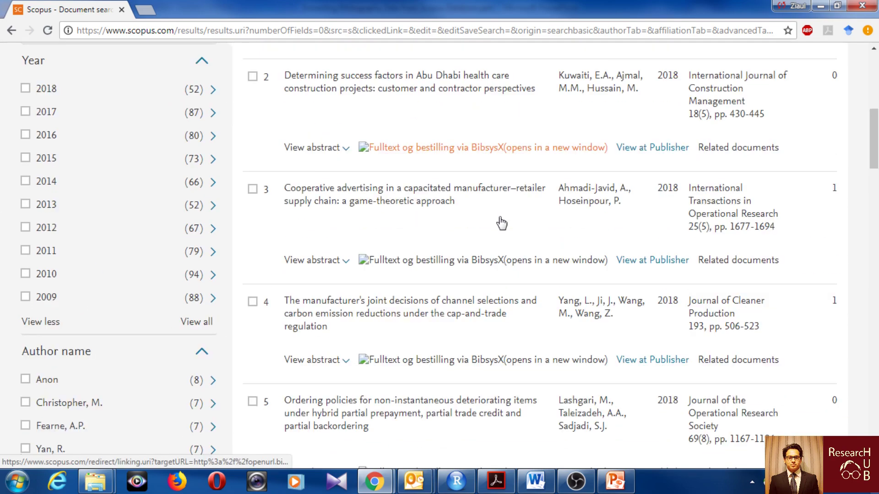
pyautogui.scroll(15, 502, 222)
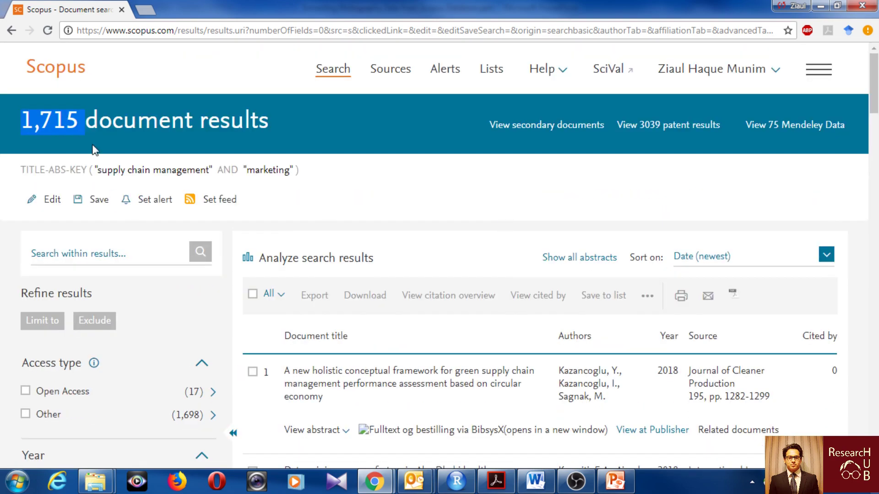
pyautogui.click(55, 79)
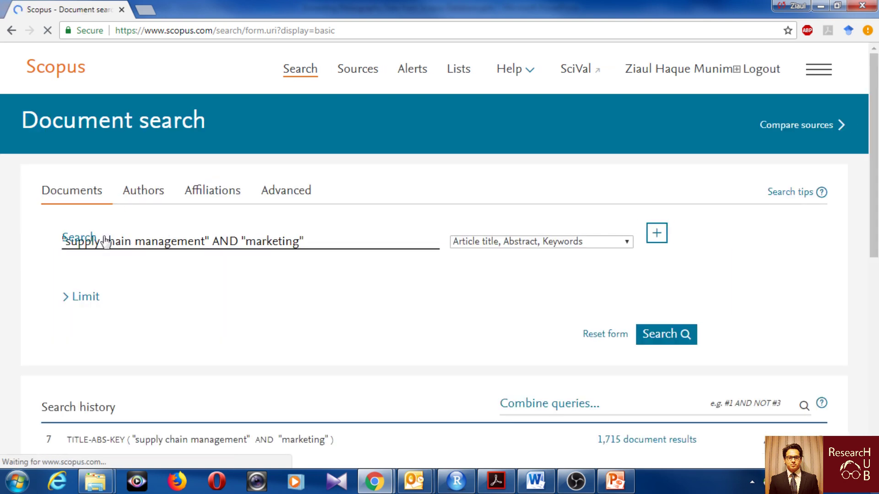
# Turn the first phrase into ("supply-chain" OR "supply chain") AND, opening a parenthesis.
pyautogui.click(105, 242)
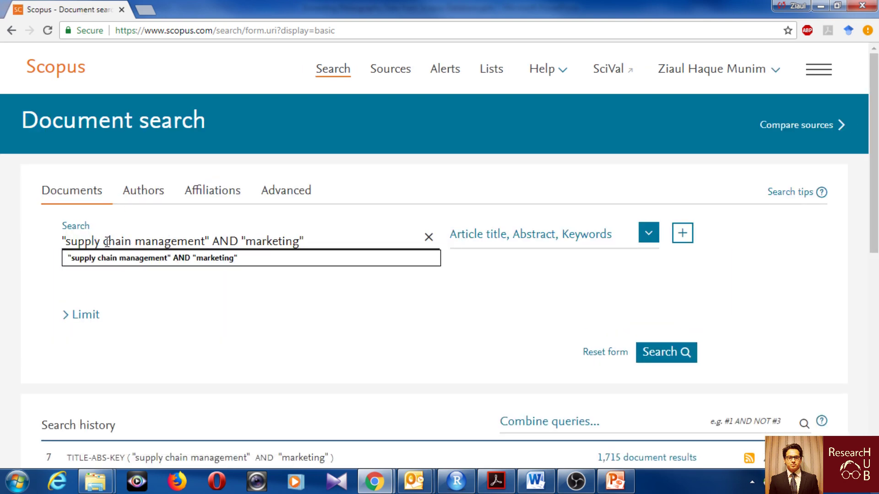
pyautogui.press('BackSpace')
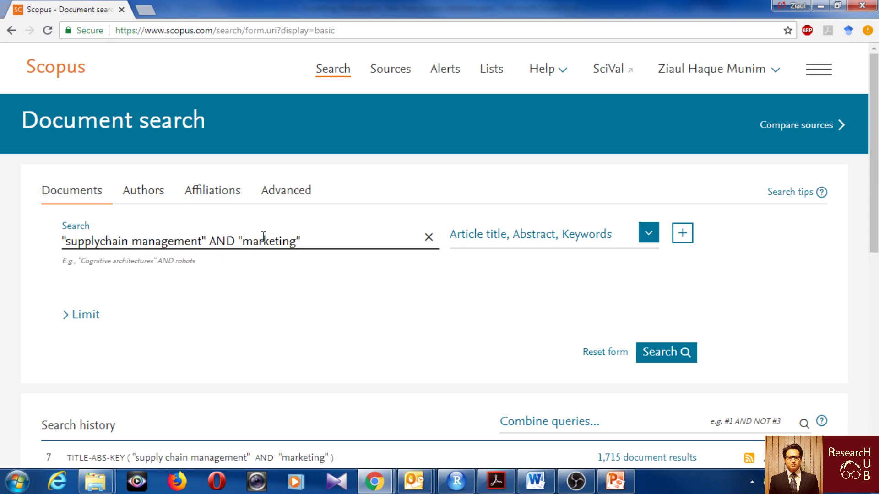
pyautogui.write('-chain')
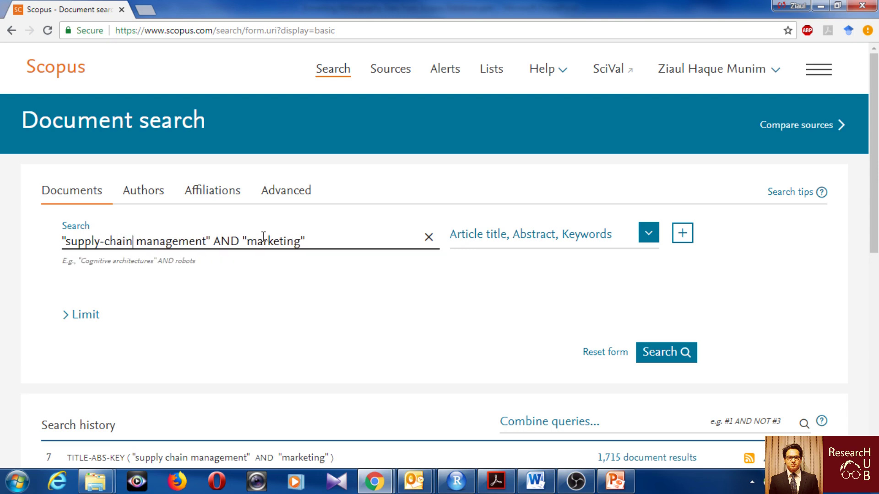
pyautogui.write('" ')
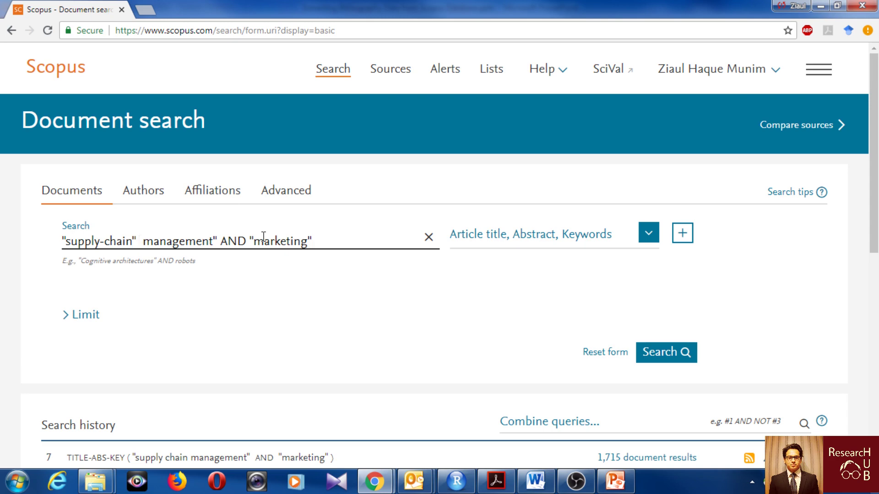
pyautogui.write('"supply')
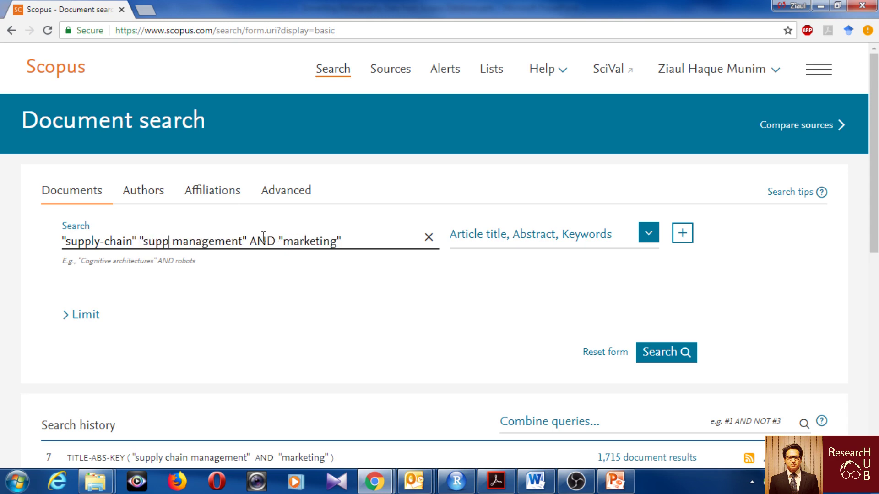
pyautogui.write(' chain"')
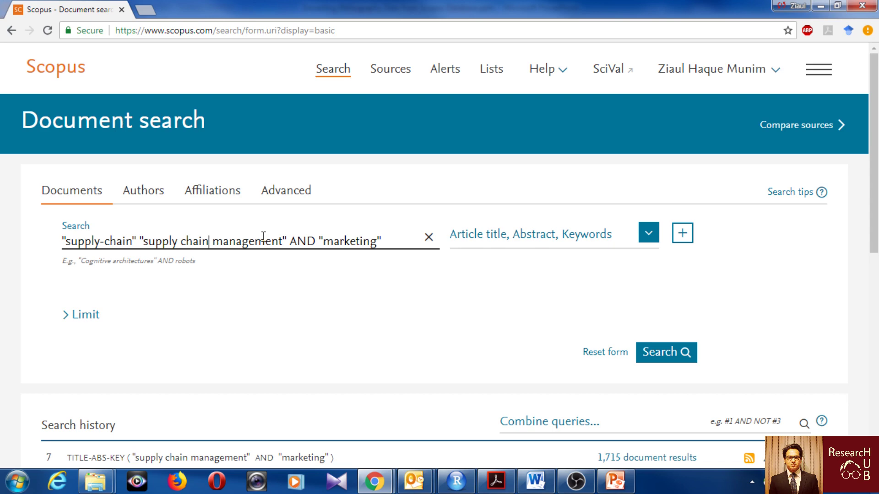
pyautogui.click(139, 240)
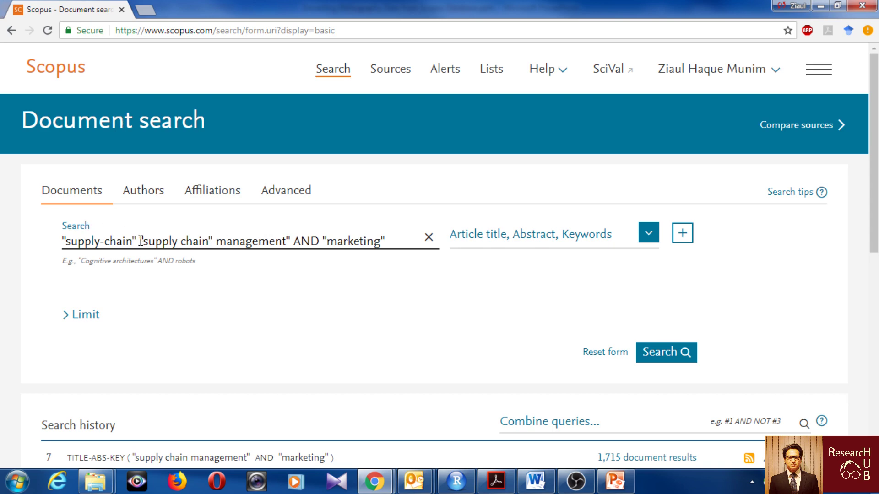
pyautogui.write('OR')
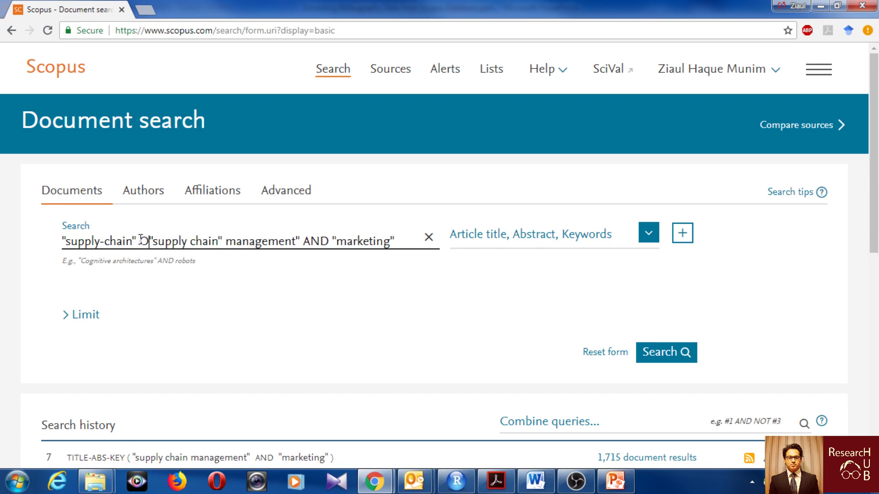
pyautogui.click(62, 241)
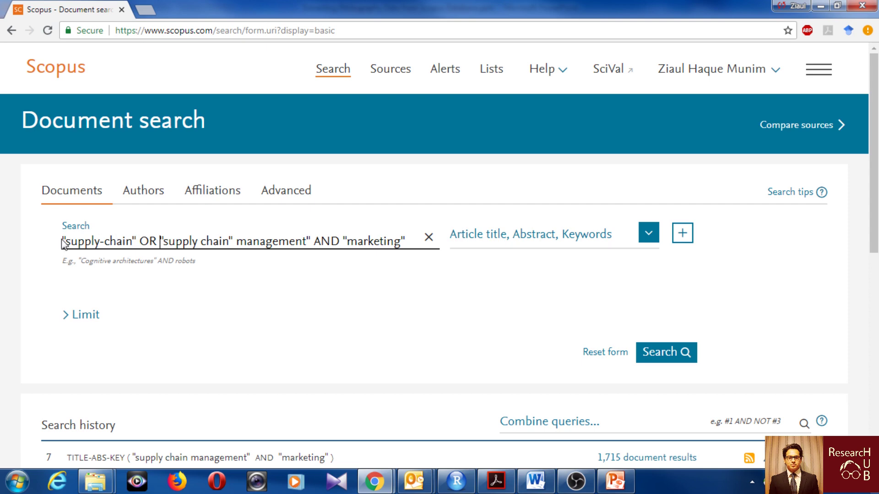
pyautogui.write('(')
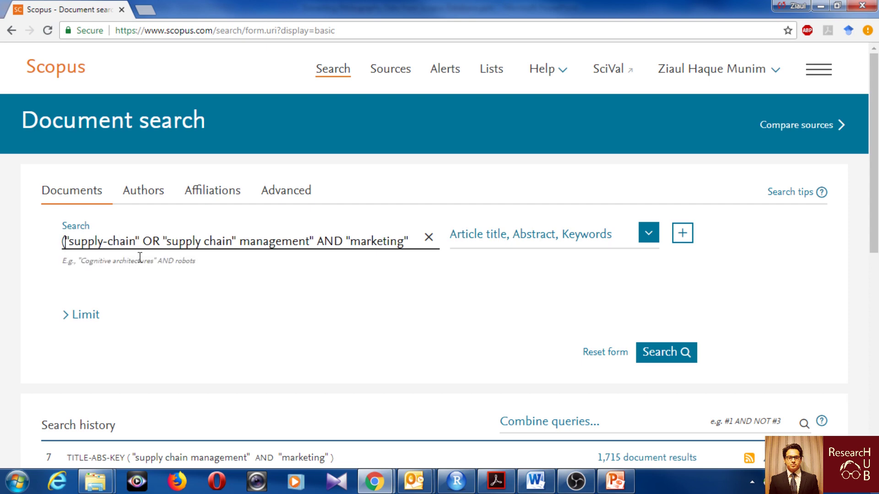
pyautogui.press('Right')
pyautogui.press('Right')
pyautogui.press('Right')
pyautogui.press('Right')
pyautogui.press('Right')
pyautogui.press('Right')
pyautogui.press('Right')
pyautogui.press('Right')
pyautogui.press('Right')
pyautogui.press('Right')
pyautogui.press('Right')
pyautogui.press('Right')
pyautogui.press('Right')
pyautogui.press('Right')
pyautogui.press('Right')
pyautogui.press('Right')
pyautogui.write(') ')
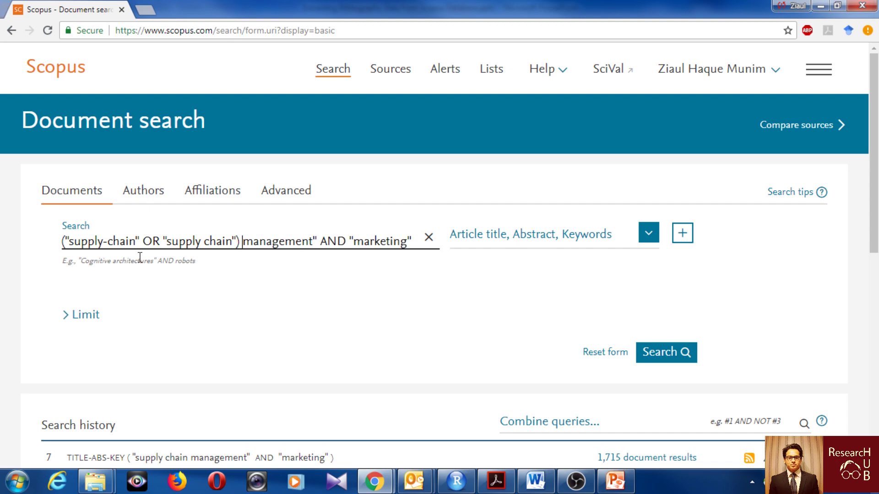
pyautogui.write('AND')
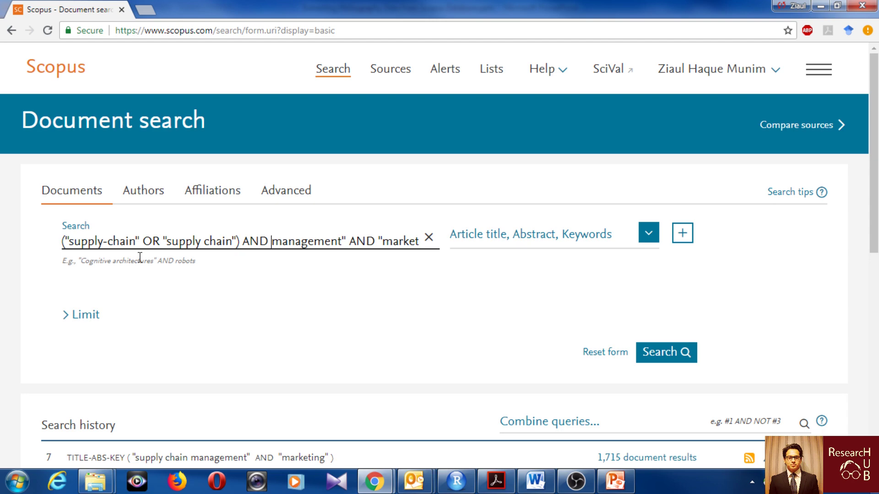
pyautogui.write(' "')
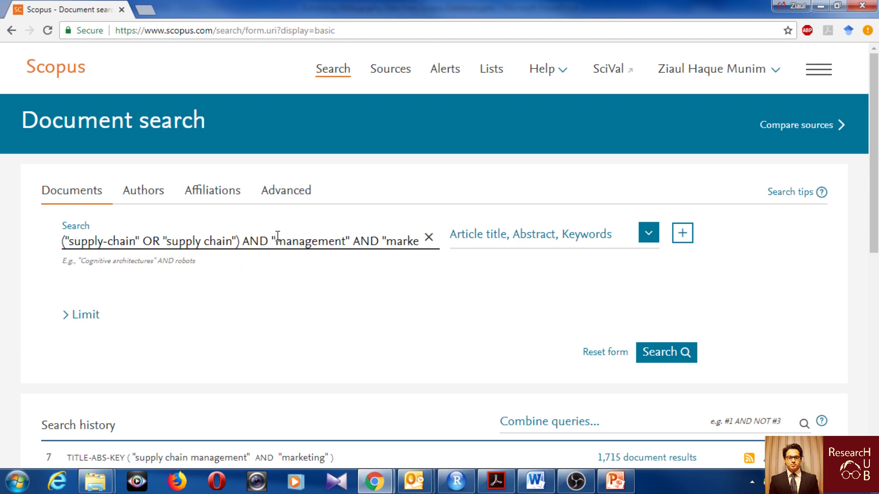
# Unquote management and marketing and close the group after management.
pyautogui.press('BackSpace')
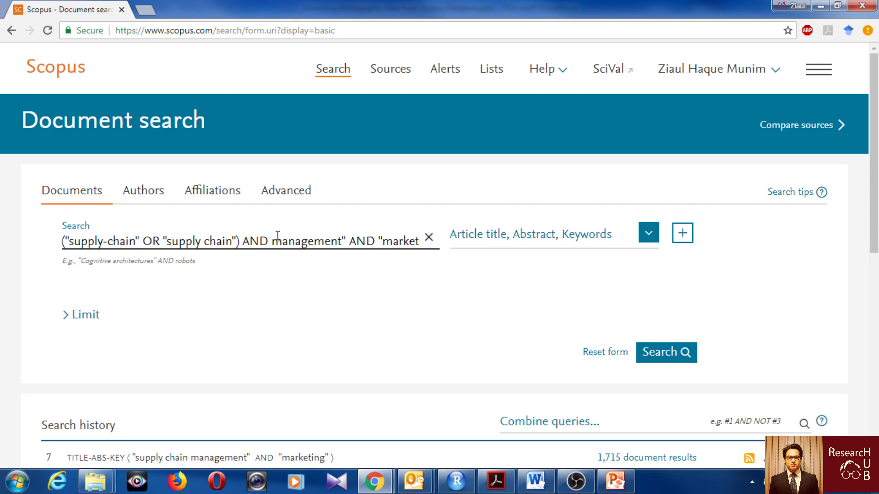
pyautogui.hotkey('ctrl', 'Right')
pyautogui.press('BackSpace')
pyautogui.press('BackSpace')
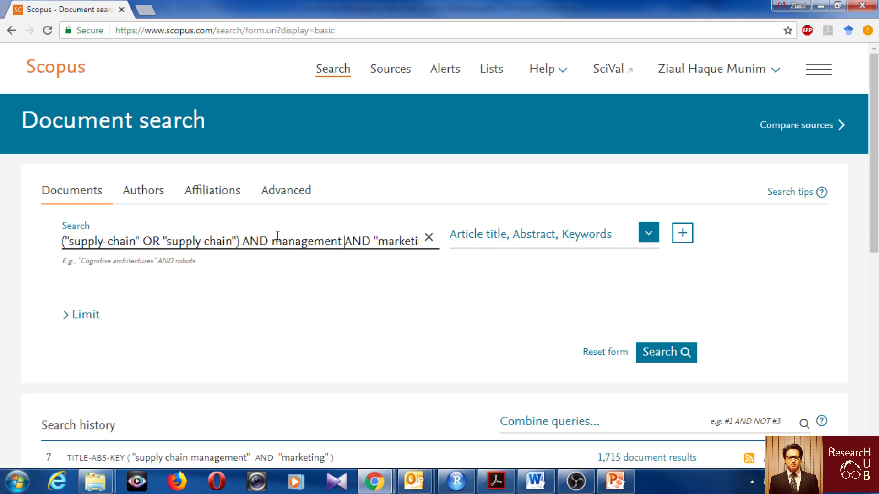
pyautogui.click(63, 242)
pyautogui.write('(')
pyautogui.press('Right')
pyautogui.press('Right')
pyautogui.press('Right')
pyautogui.press('Right')
pyautogui.press('Right')
pyautogui.press('Right')
pyautogui.press('Right')
pyautogui.press('Right')
pyautogui.press('Right')
pyautogui.press('Right')
pyautogui.press('Right')
pyautogui.press('Right')
pyautogui.press('Right')
pyautogui.press('Right')
pyautogui.press('Right')
pyautogui.press('Right')
pyautogui.press('Right')
pyautogui.press('Right')
pyautogui.press('Right')
pyautogui.press('Right')
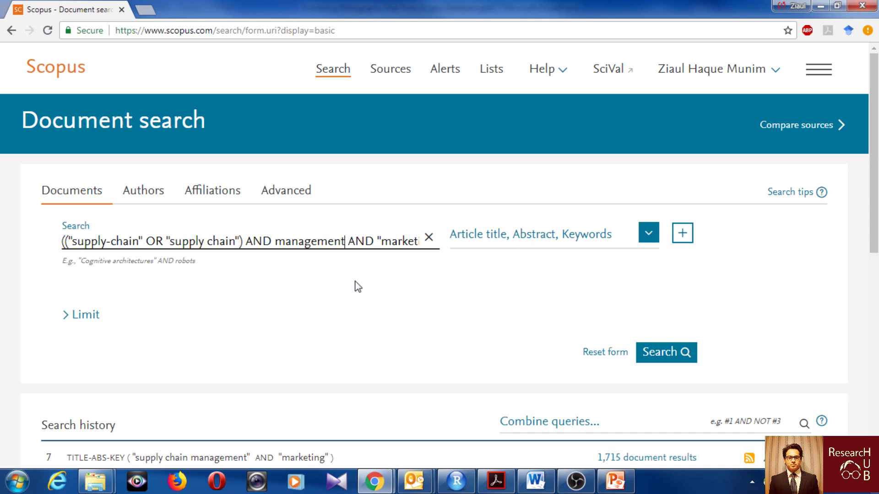
pyautogui.write(')')
pyautogui.press('Right')
pyautogui.press('Right')
pyautogui.press('Right')
pyautogui.press('Right')
pyautogui.press('Right')
pyautogui.press('Right')
pyautogui.press('Right')
pyautogui.press('Right')
pyautogui.press('Right')
pyautogui.press('Right')
pyautogui.press('Right')
pyautogui.press('Right')
pyautogui.press('Right')
pyautogui.press('Right')
pyautogui.press('Right')
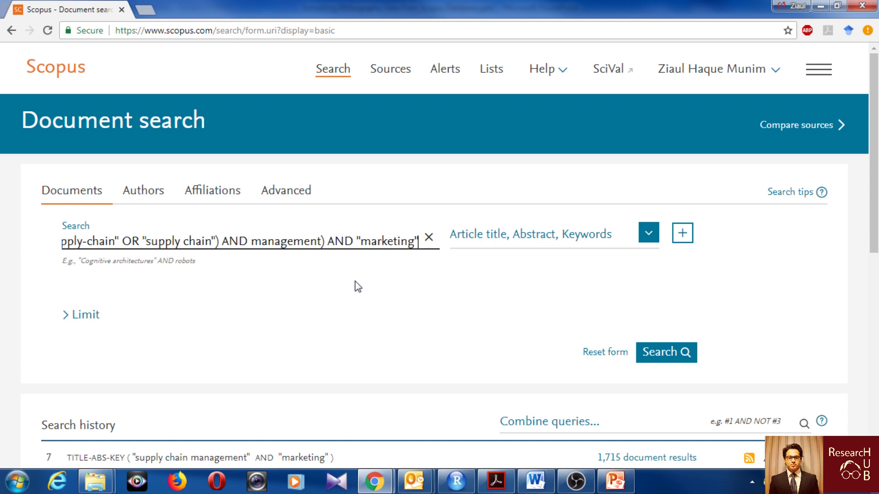
pyautogui.press('BackSpace')
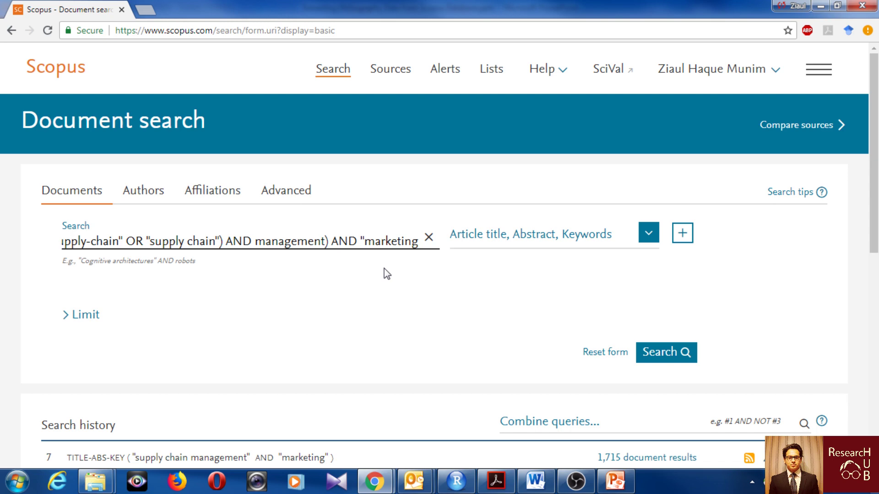
pyautogui.press('BackSpace')
pyautogui.click(382, 286)
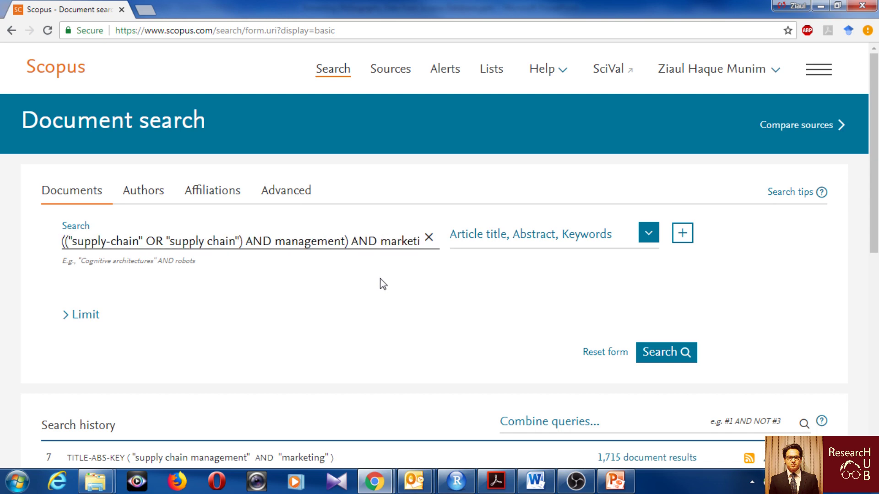
pyautogui.click(109, 243)
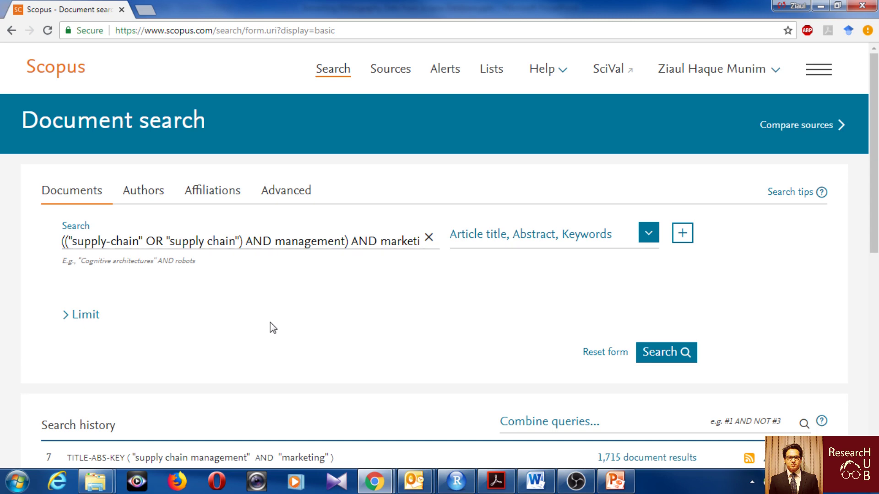
# Run the revised query for 2,734 results and return to the search form.
pyautogui.click(669, 362)
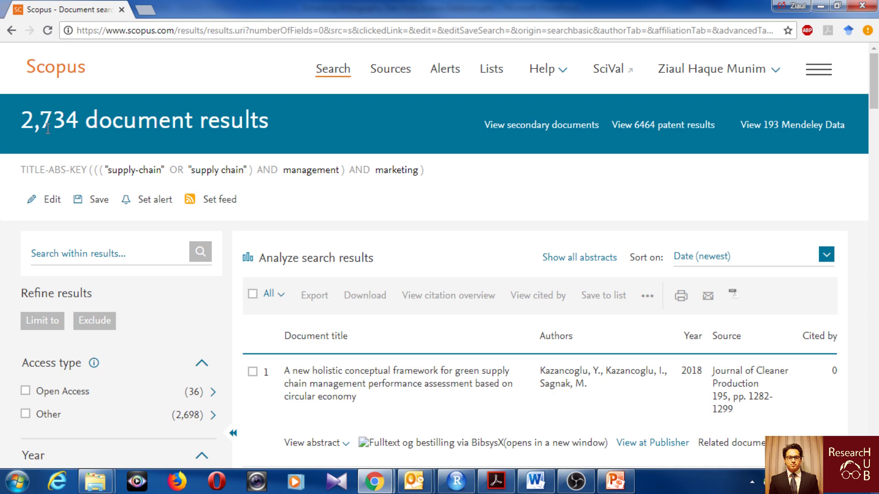
pyautogui.click(51, 73)
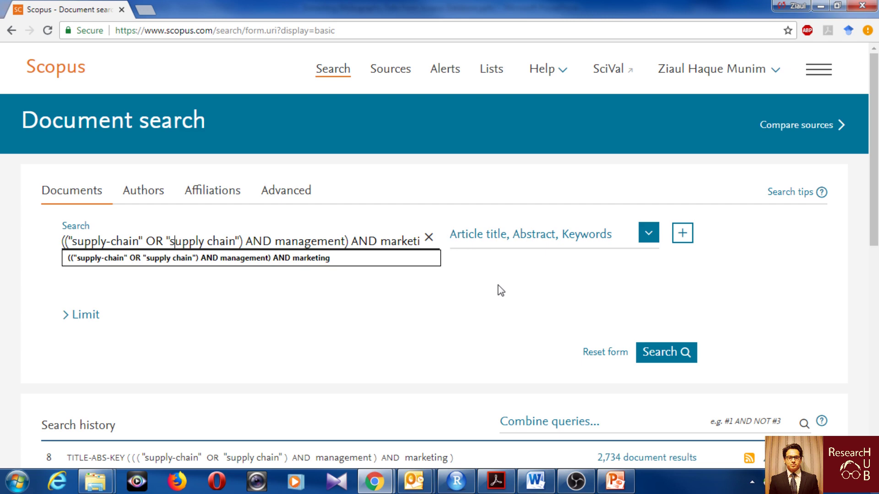
pyautogui.click(535, 292)
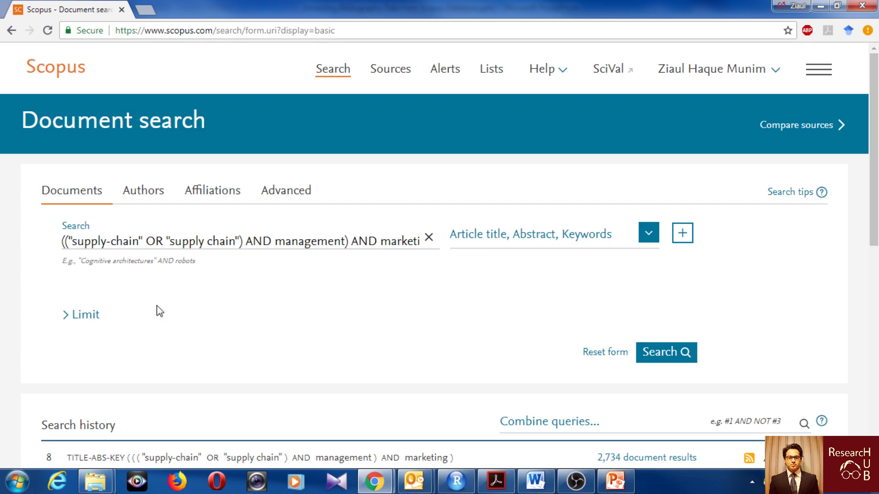
pyautogui.scroll(-2, 158, 306)
pyautogui.scroll(2, 160, 305)
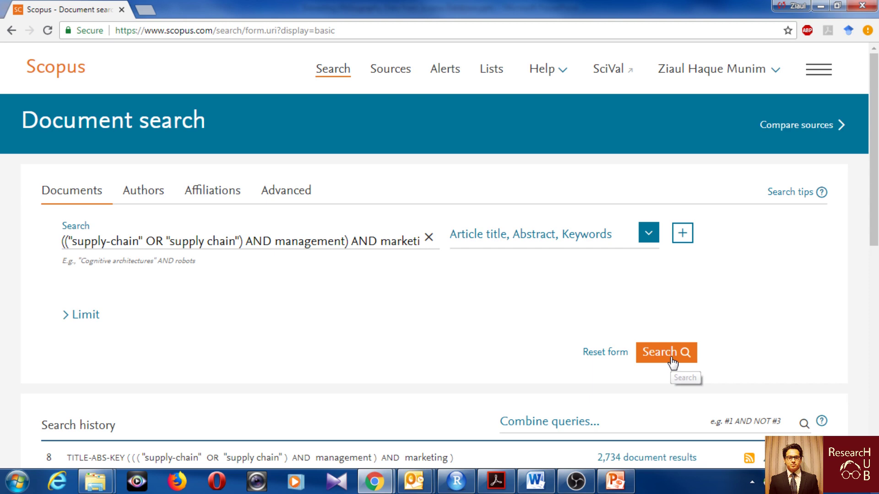
# Expand Limit and pick a start year (1998) for the Published date range.
pyautogui.click(91, 318)
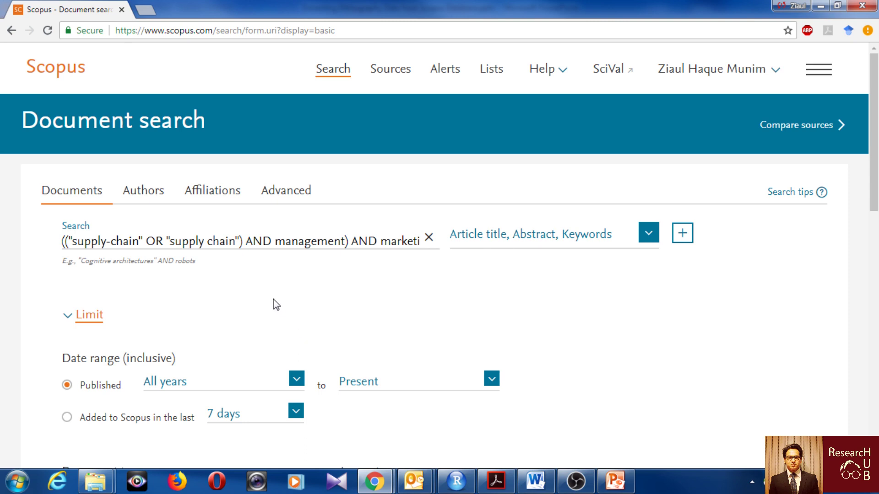
pyautogui.scroll(-1, 275, 304)
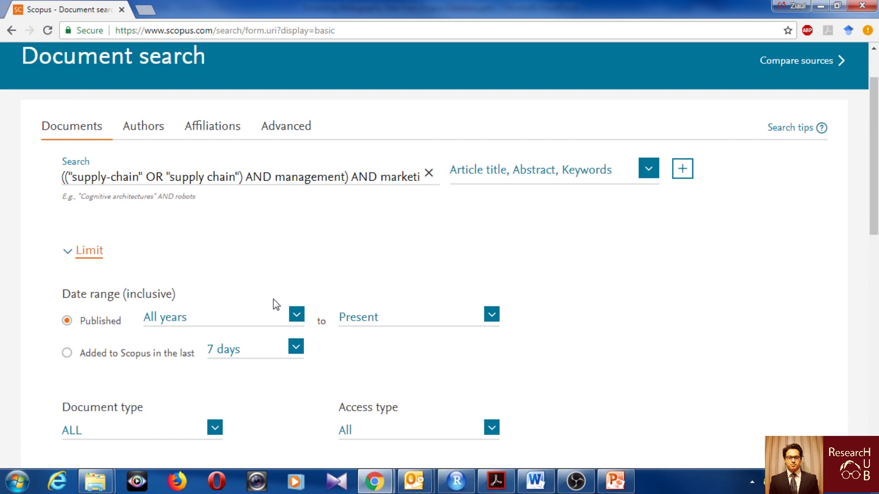
pyautogui.click(296, 315)
pyautogui.scroll(-3, 263, 416)
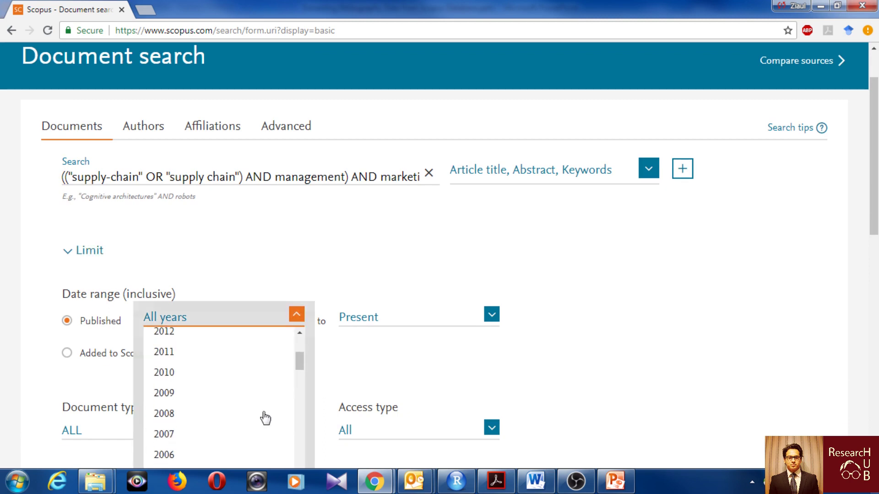
pyautogui.scroll(-1, 242, 413)
pyautogui.scroll(-2, 241, 414)
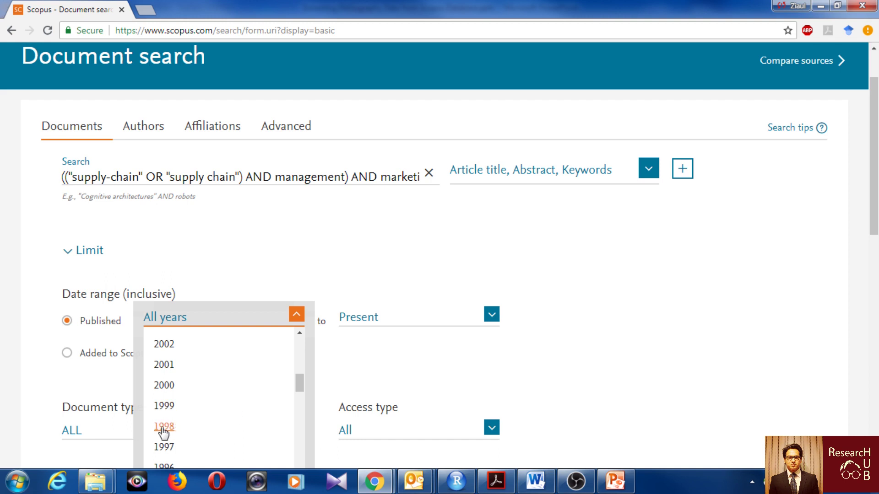
pyautogui.click(164, 427)
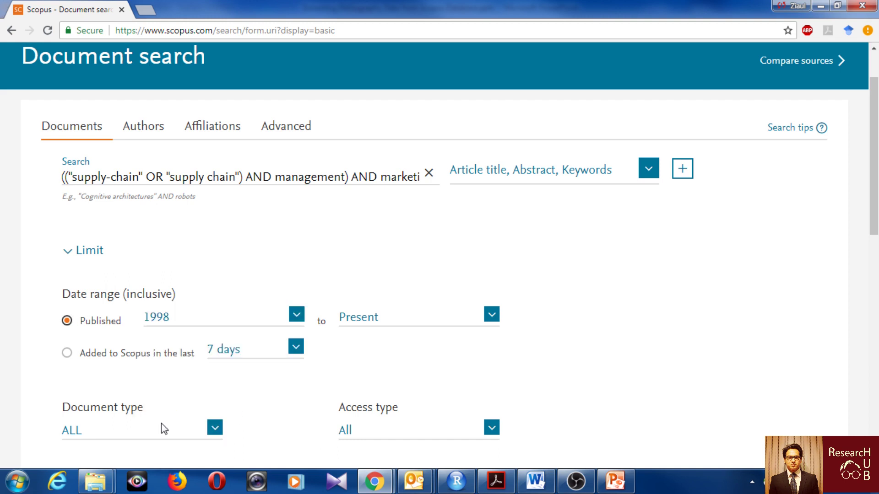
# Change the start year to 1995 to Present and run the search.
pyautogui.click(298, 320)
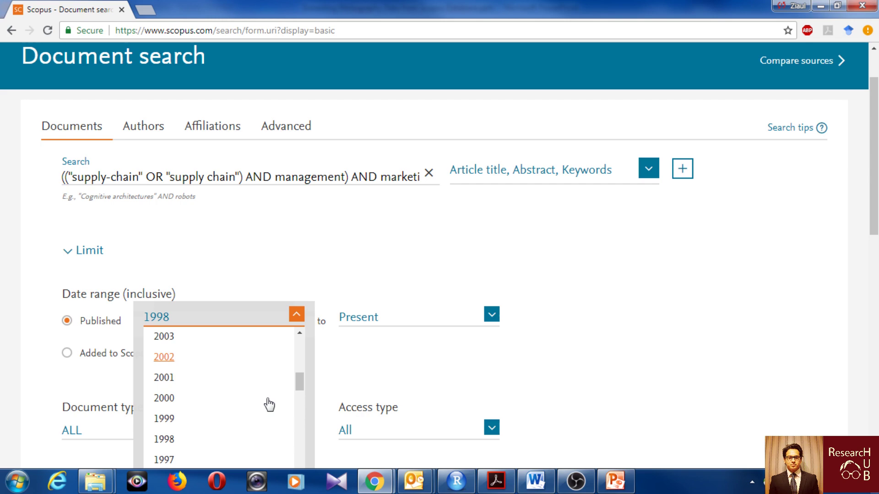
pyautogui.scroll(-1, 201, 432)
pyautogui.scroll(-2, 200, 432)
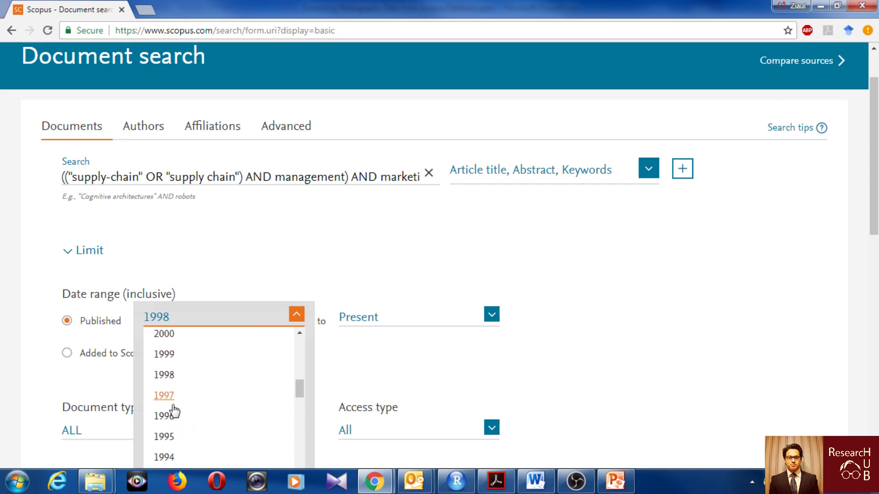
pyautogui.click(177, 435)
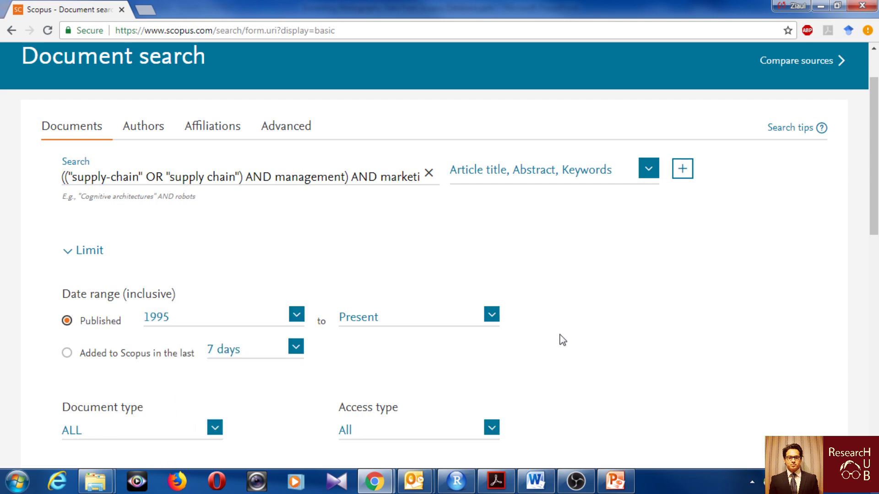
pyautogui.scroll(-1, 613, 326)
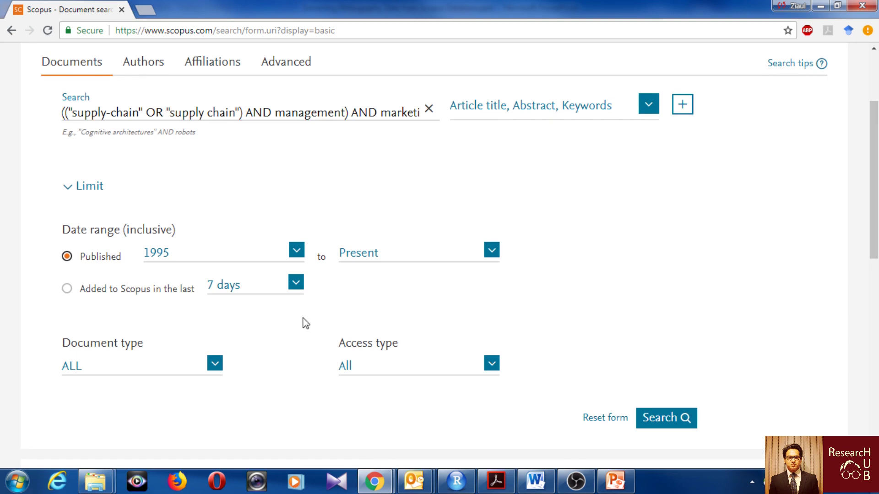
pyautogui.scroll(2, 506, 349)
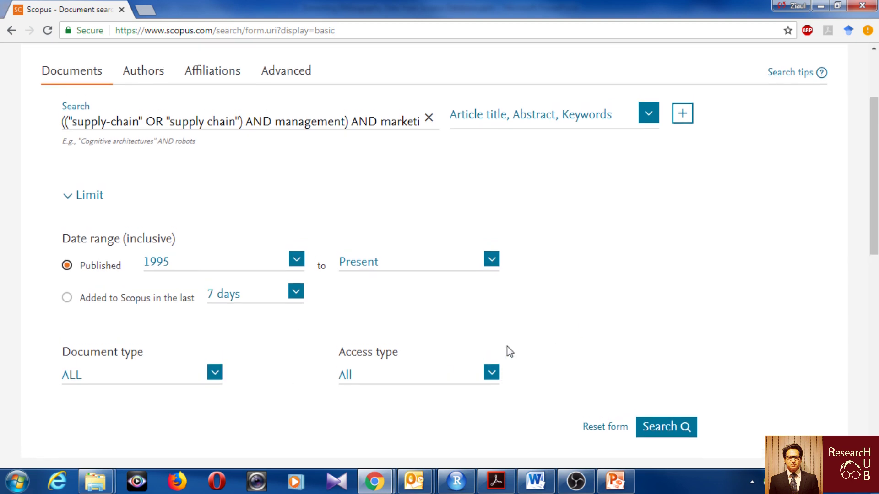
pyautogui.scroll(-2, 506, 353)
pyautogui.click(665, 430)
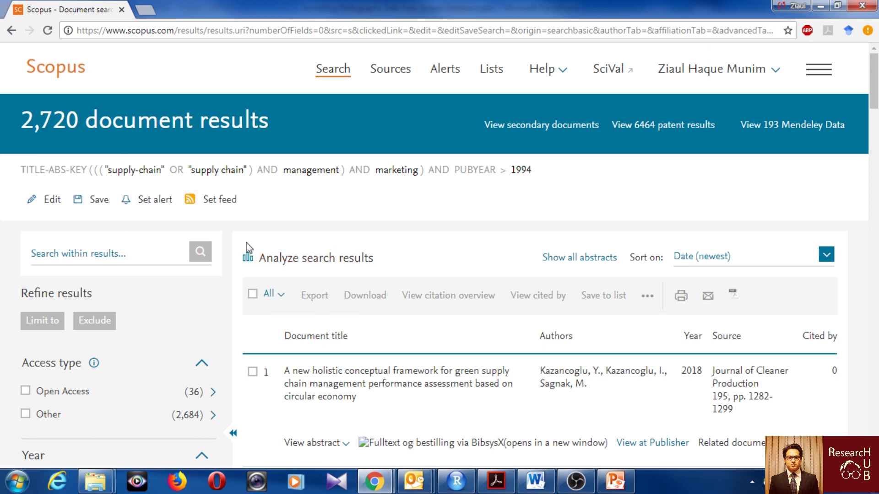
# Scroll through the 2,720 results and the Refine results panel.
pyautogui.scroll(-3, 246, 243)
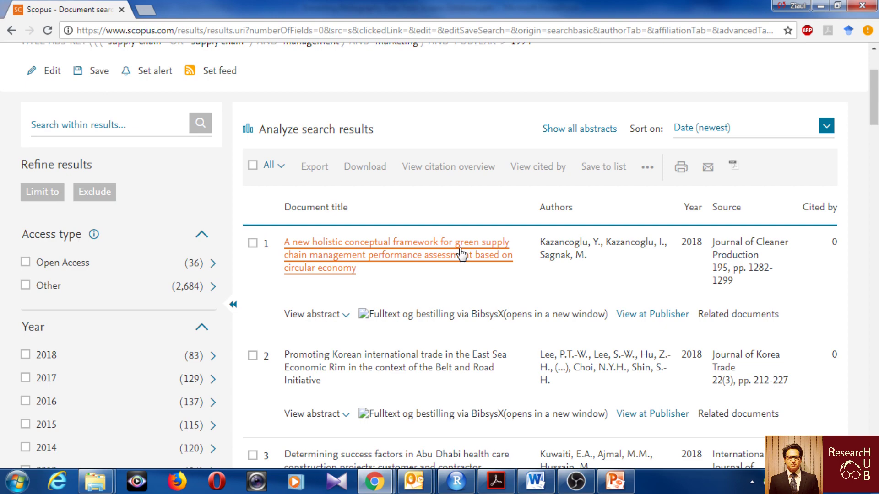
pyautogui.scroll(-1, 277, 247)
pyautogui.scroll(-5, 280, 249)
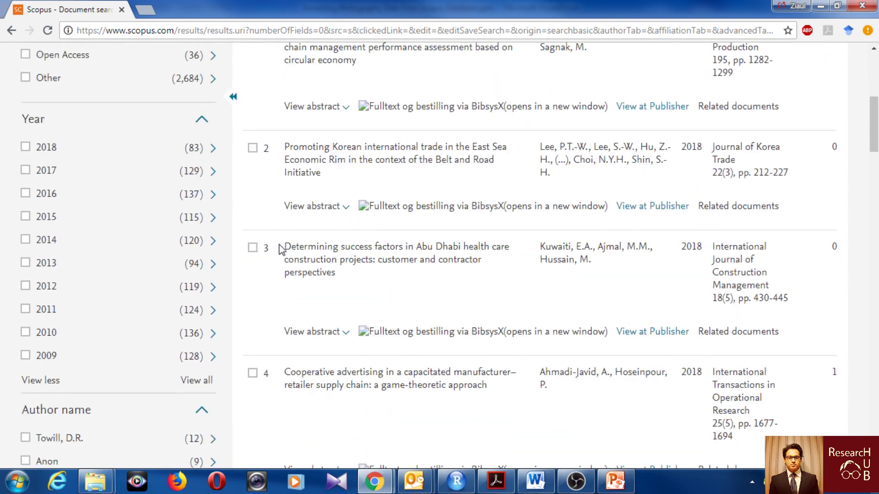
pyautogui.scroll(2, 287, 276)
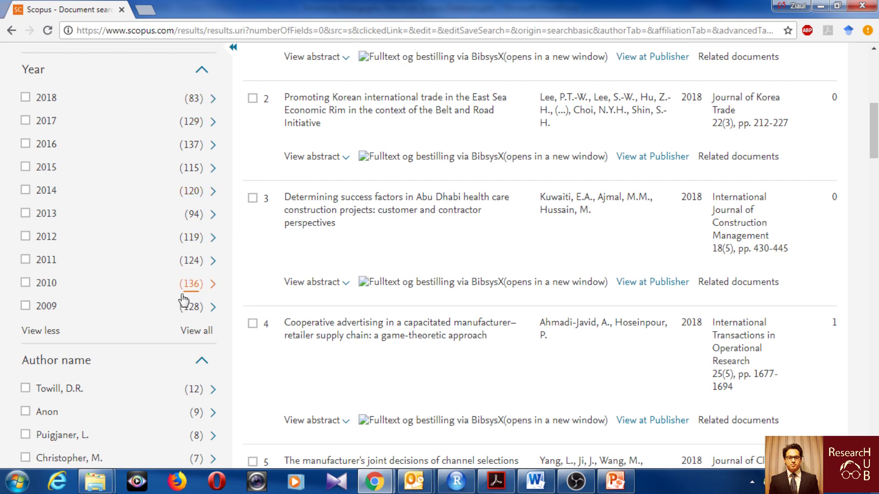
pyautogui.scroll(-4, 308, 288)
pyautogui.scroll(-1, 309, 286)
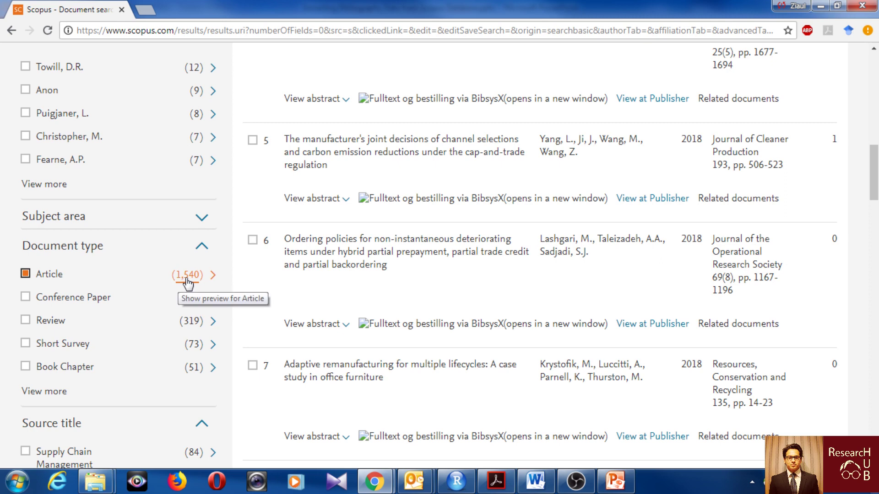
pyautogui.scroll(-17, 202, 280)
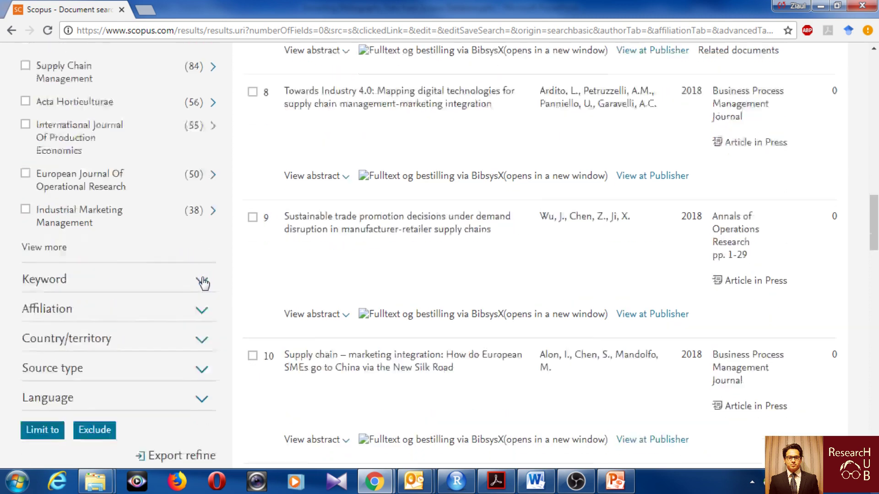
pyautogui.scroll(3, 137, 282)
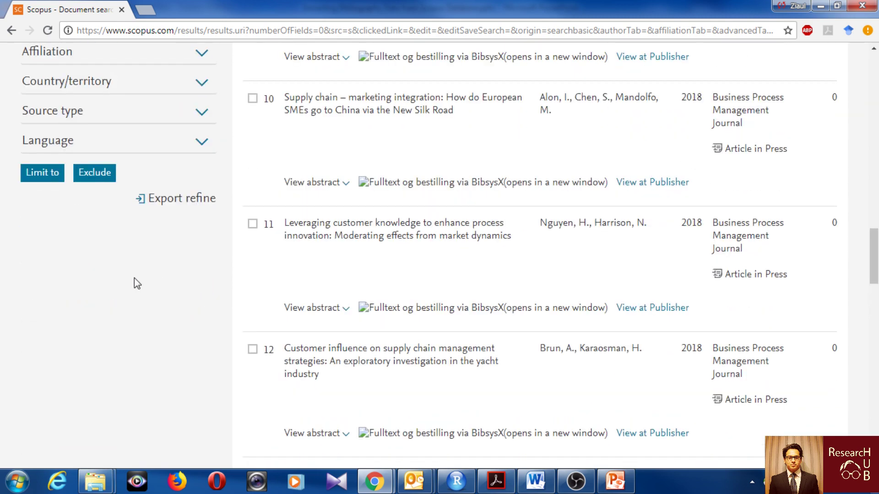
pyautogui.click(42, 173)
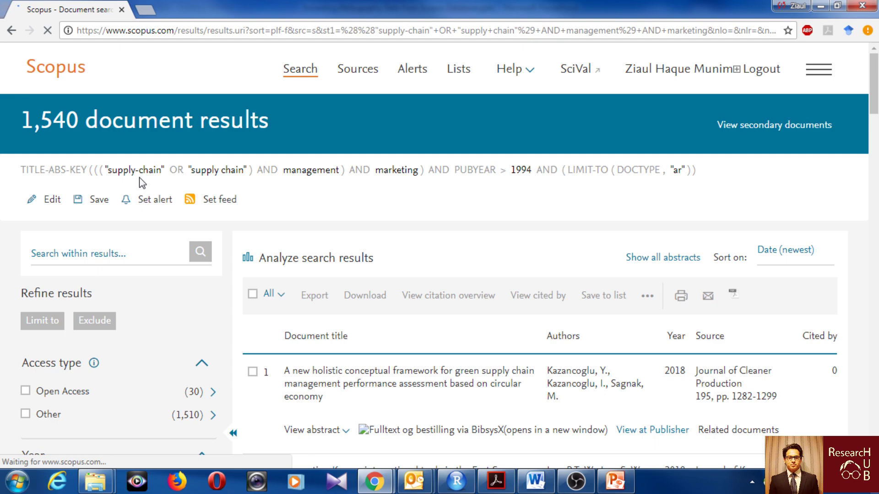
pyautogui.doubleClick(62, 140)
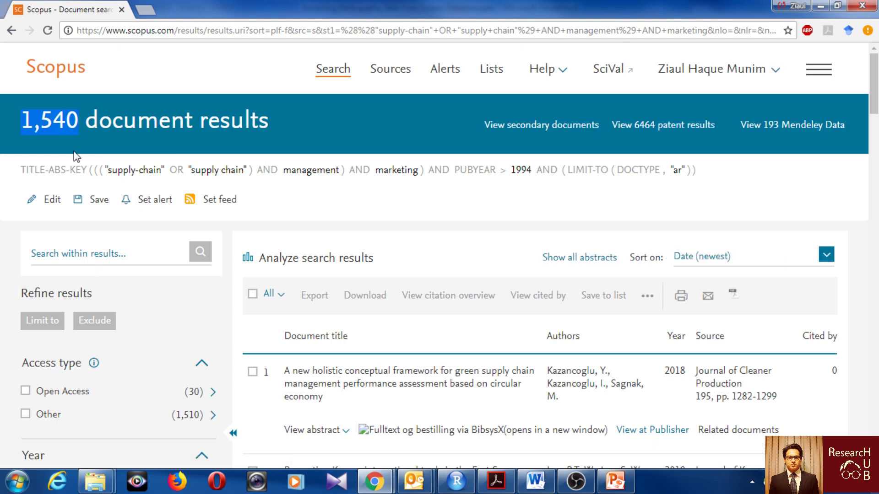
pyautogui.scroll(-12, 123, 173)
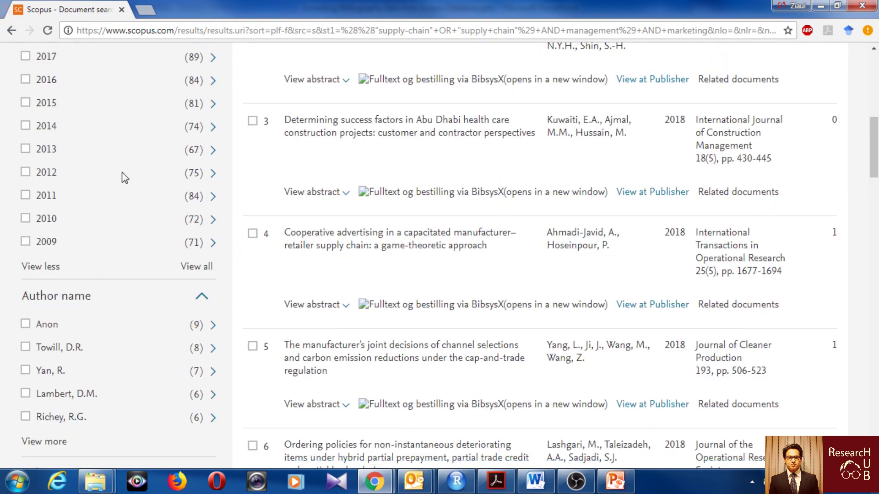
pyautogui.scroll(-3, 124, 179)
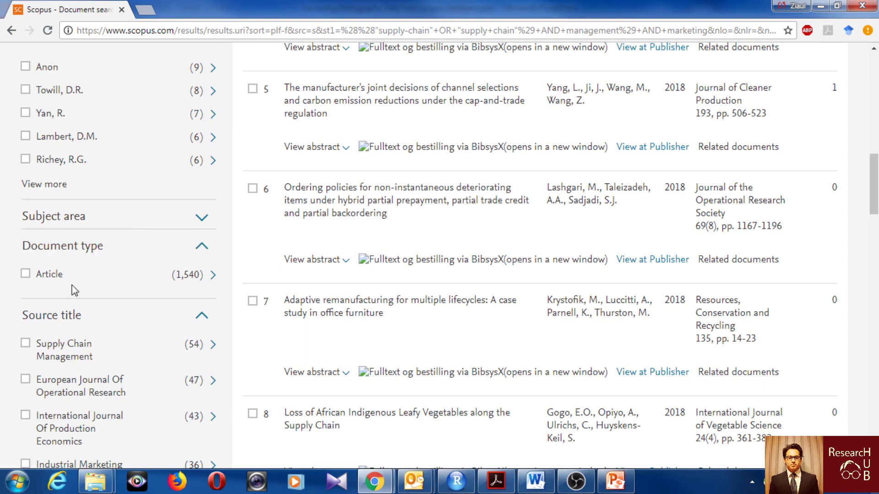
pyautogui.scroll(-7, 99, 281)
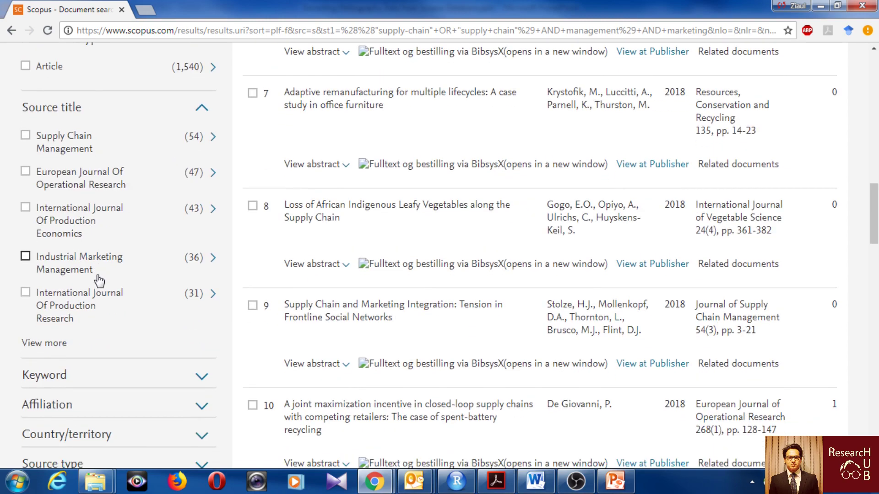
# Limit results to English in the Language filter, narrowing them to 1,455 documents.
pyautogui.click(123, 384)
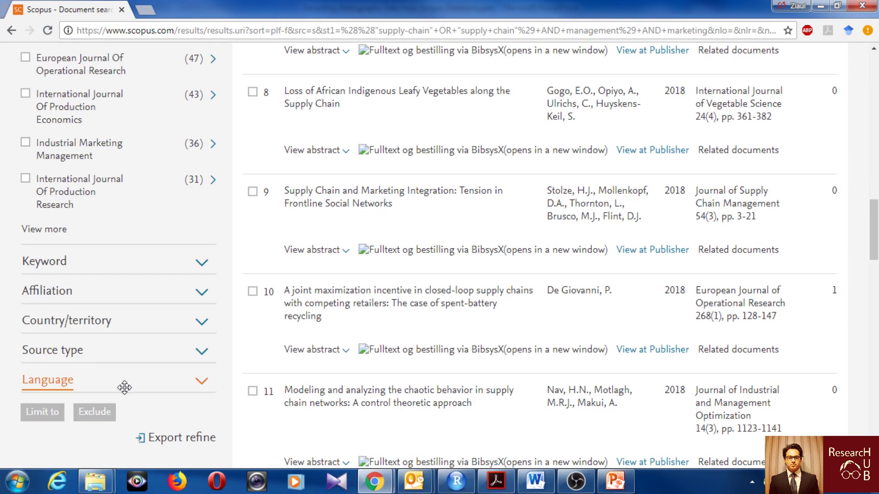
pyautogui.scroll(-3, 127, 390)
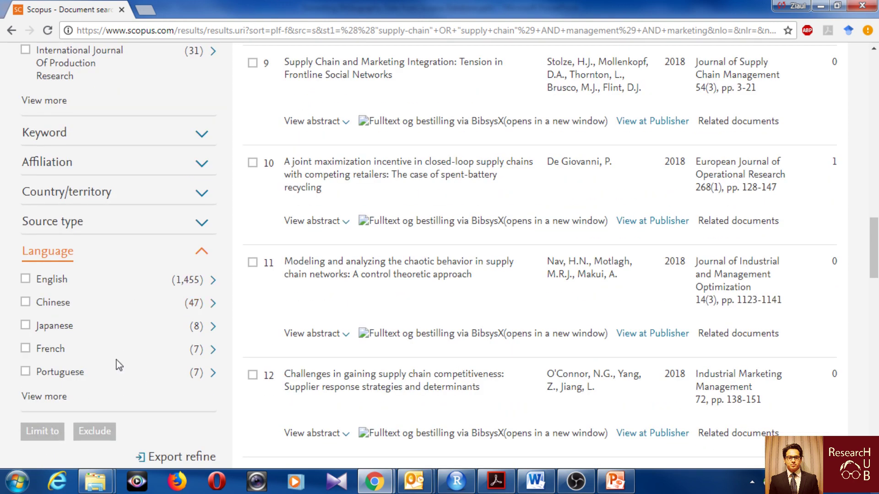
pyautogui.click(33, 281)
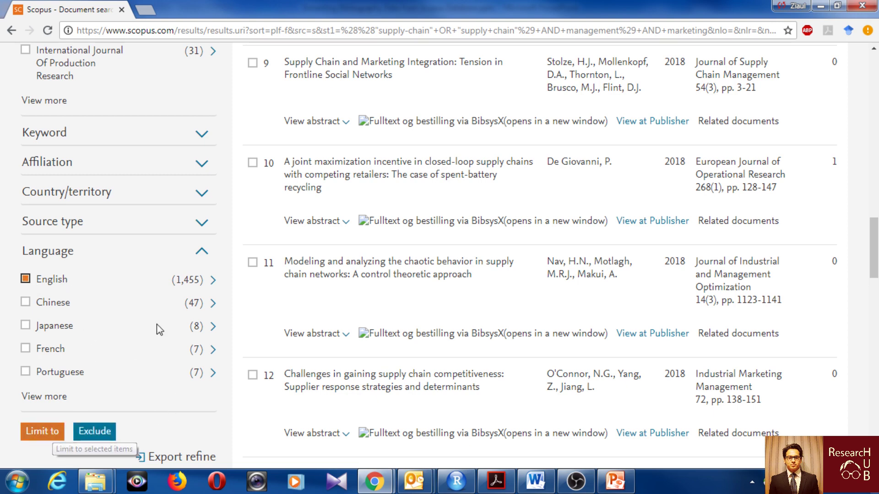
pyautogui.click(46, 433)
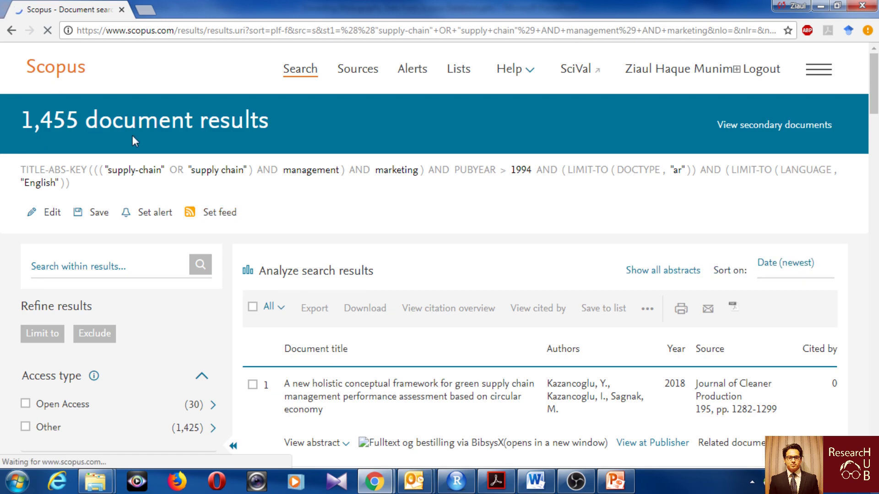
pyautogui.scroll(-13, 132, 141)
pyautogui.scroll(-6, 134, 142)
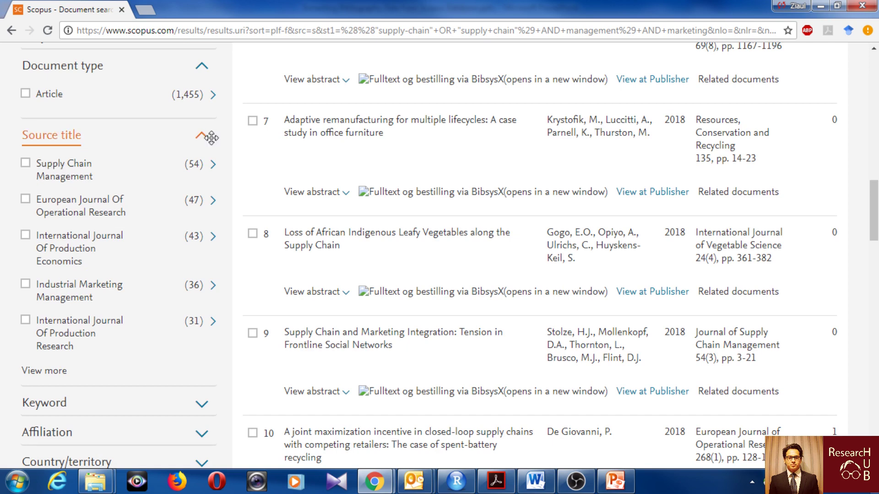
pyautogui.click(119, 140)
pyautogui.scroll(-1, 119, 140)
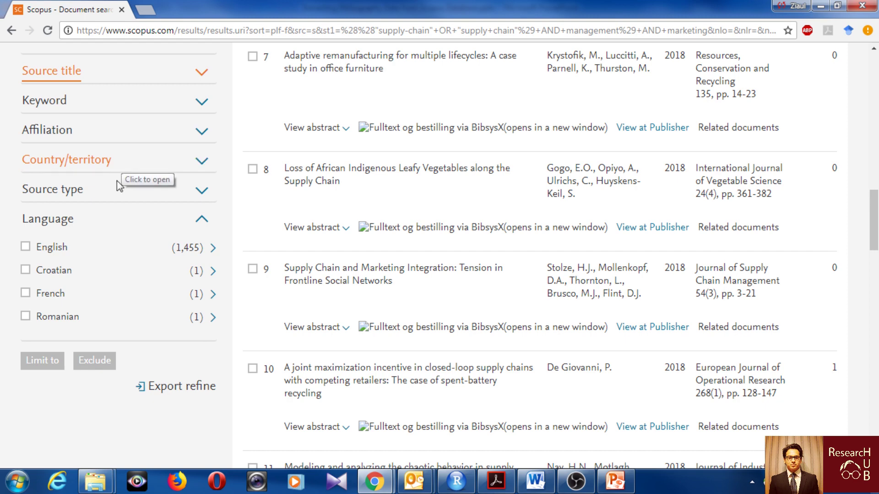
# Limit the English results to the Journals source type, narrowing them to 1,311 documents.
pyautogui.click(121, 163)
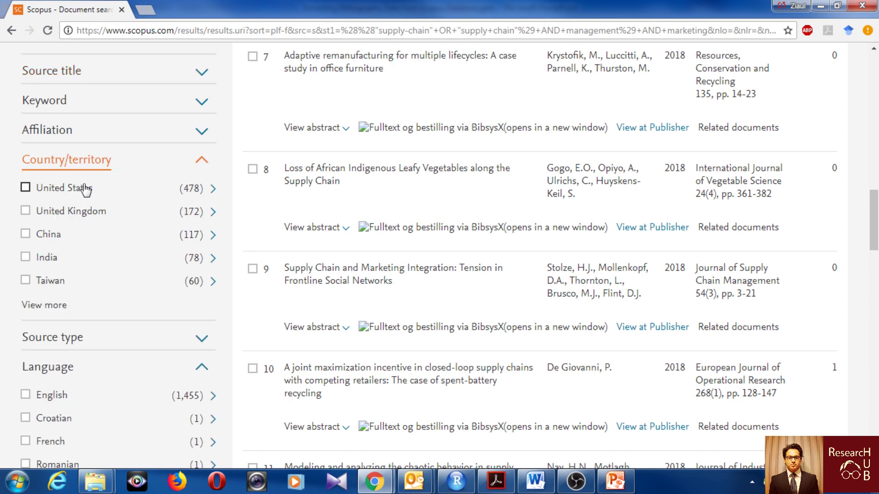
pyautogui.click(129, 166)
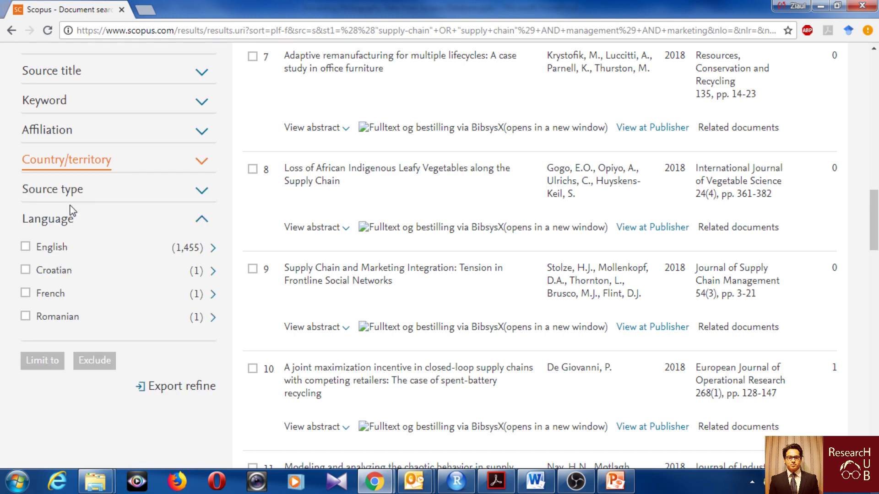
pyautogui.click(95, 196)
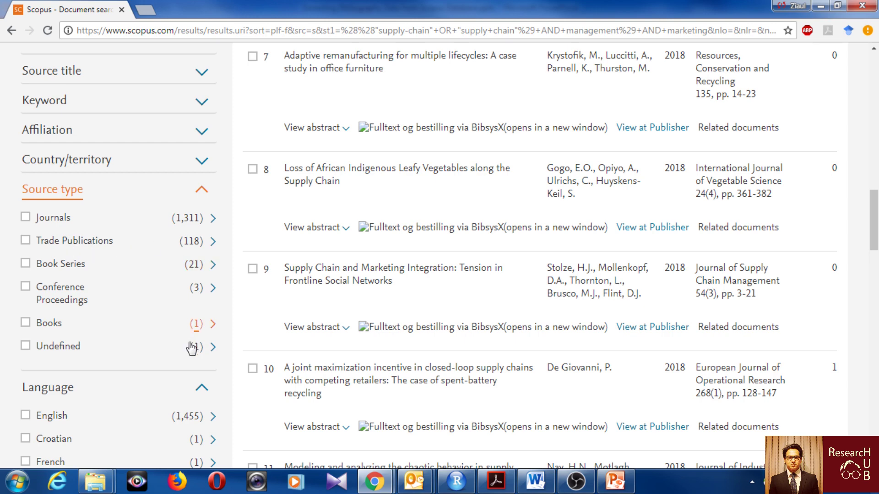
pyautogui.click(26, 218)
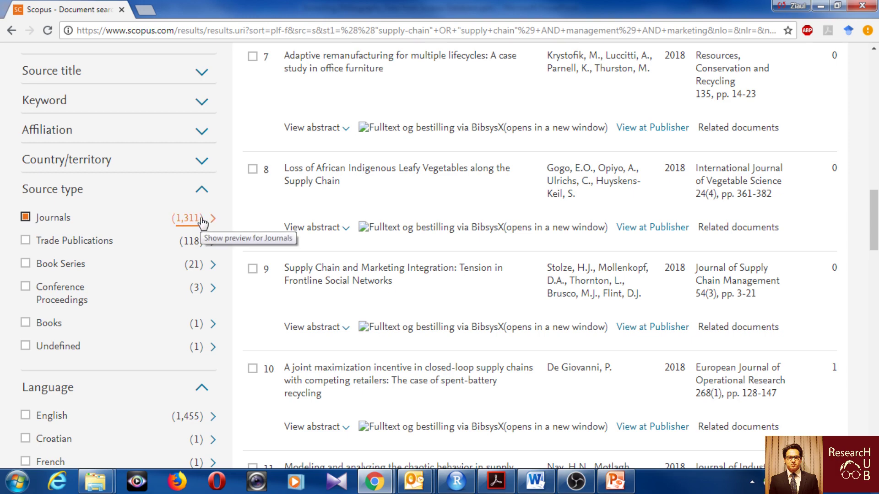
pyautogui.scroll(-4, 144, 290)
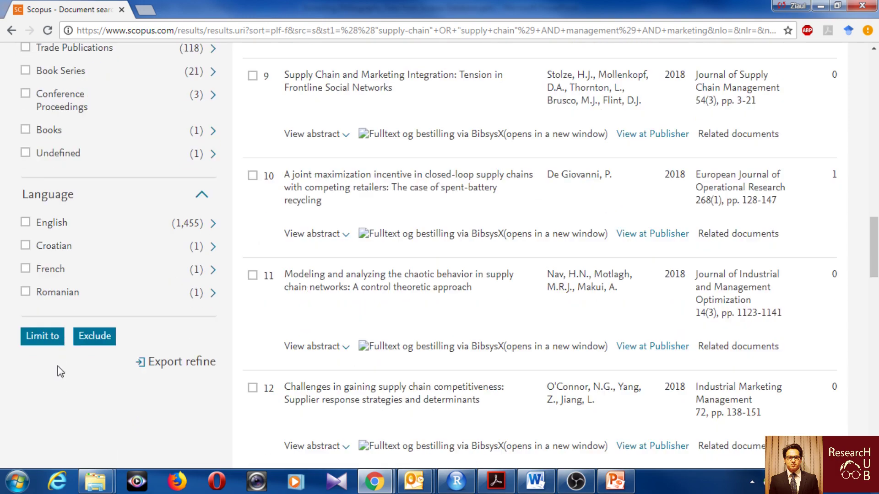
pyautogui.click(40, 338)
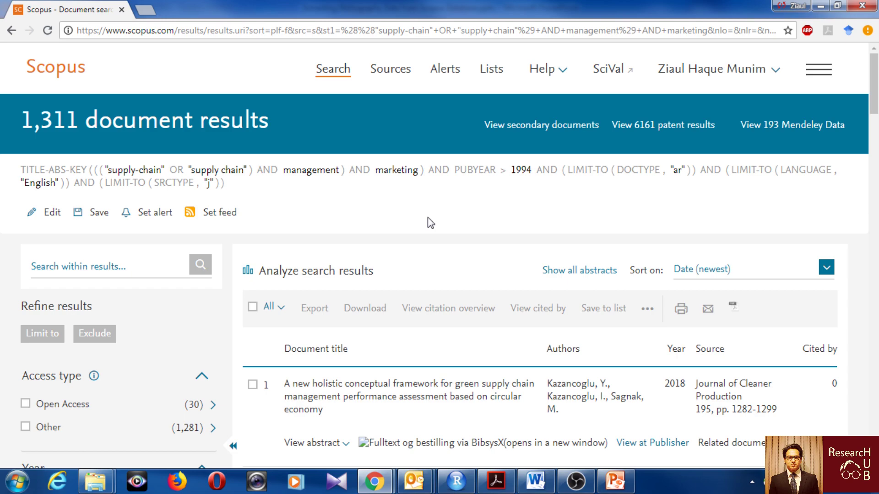
# Tick the All checkbox to select every one of the 1,311 journal results.
pyautogui.scroll(-2, 416, 229)
pyautogui.scroll(2, 349, 226)
pyautogui.scroll(-3, 423, 221)
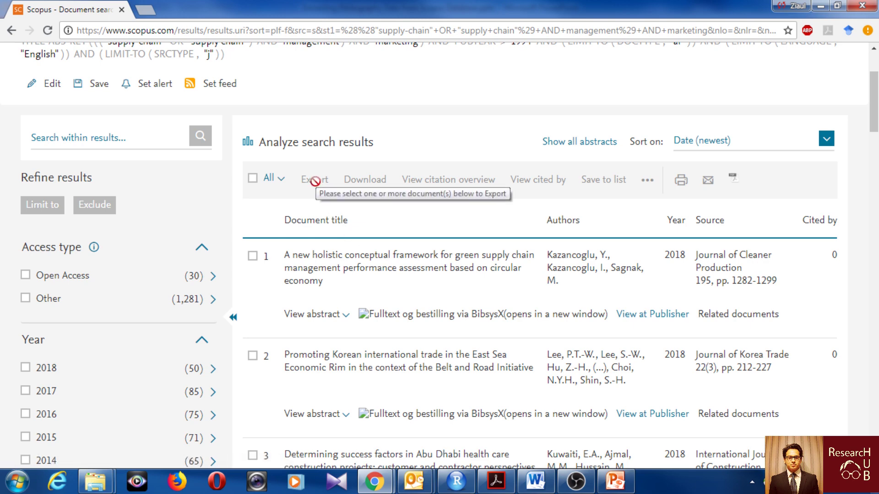
pyautogui.click(252, 179)
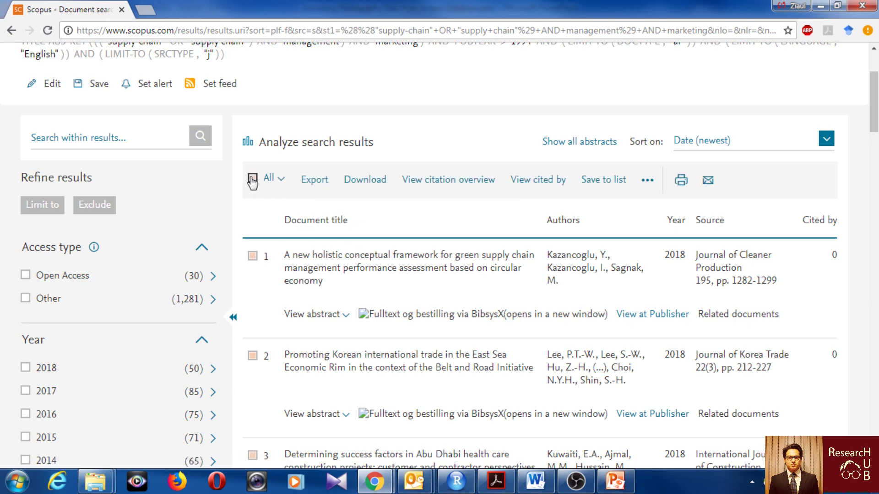
# Export the selection as RIS, including bibliographical information and abstract & keywords, saving scopus.ris.
pyautogui.click(328, 180)
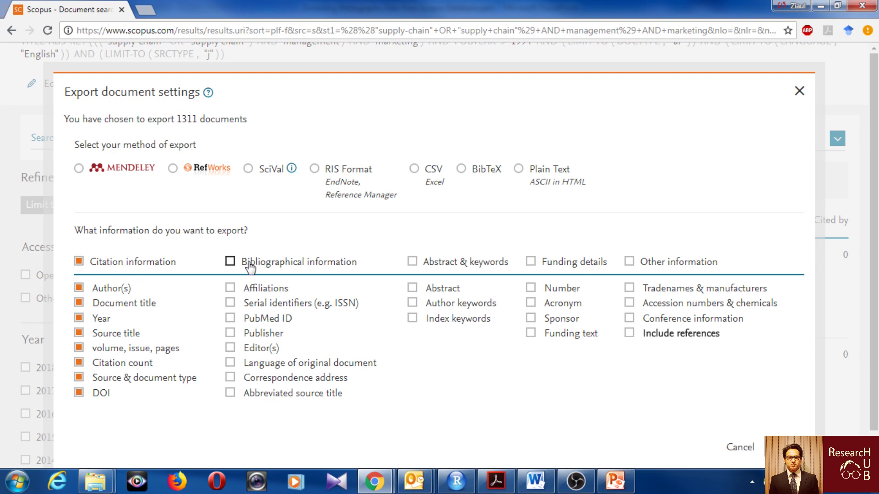
pyautogui.click(230, 262)
pyautogui.click(430, 263)
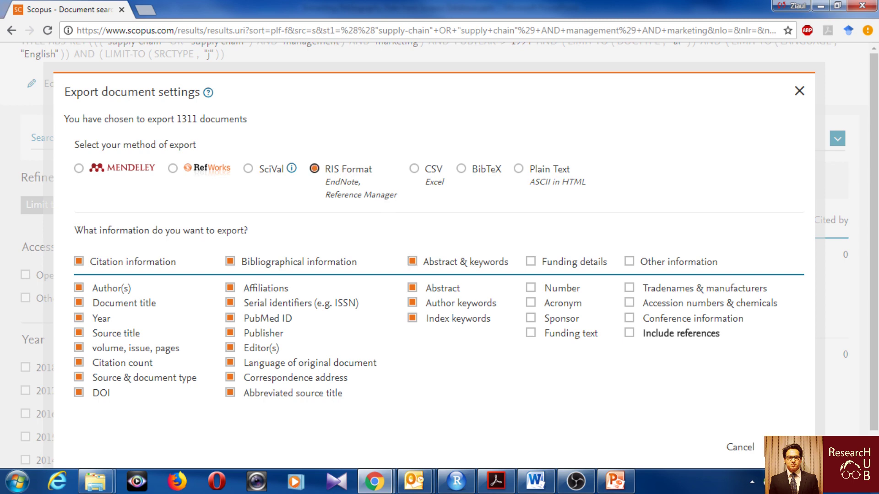
pyautogui.click(787, 447)
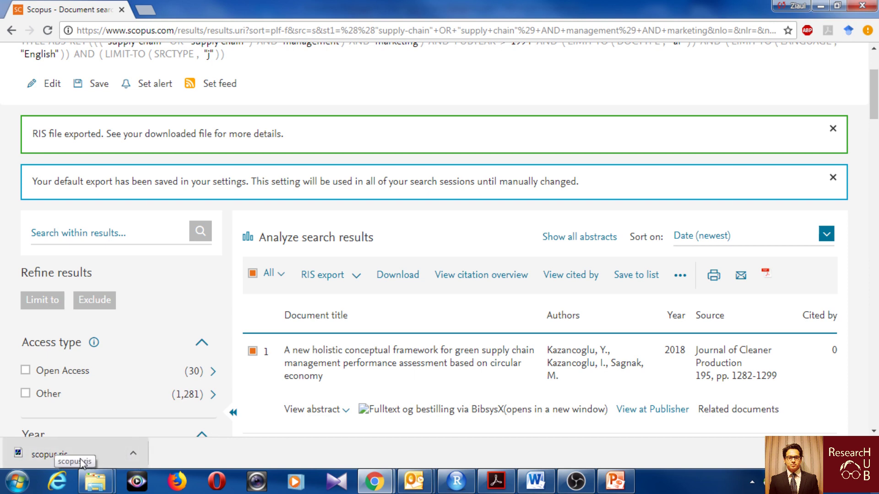
pyautogui.rightClick(98, 458)
pyautogui.click(138, 418)
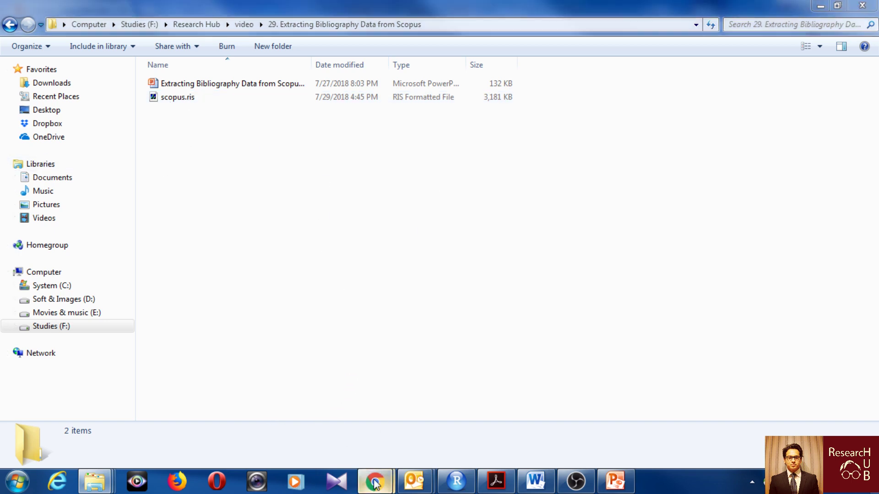
pyautogui.click(465, 416)
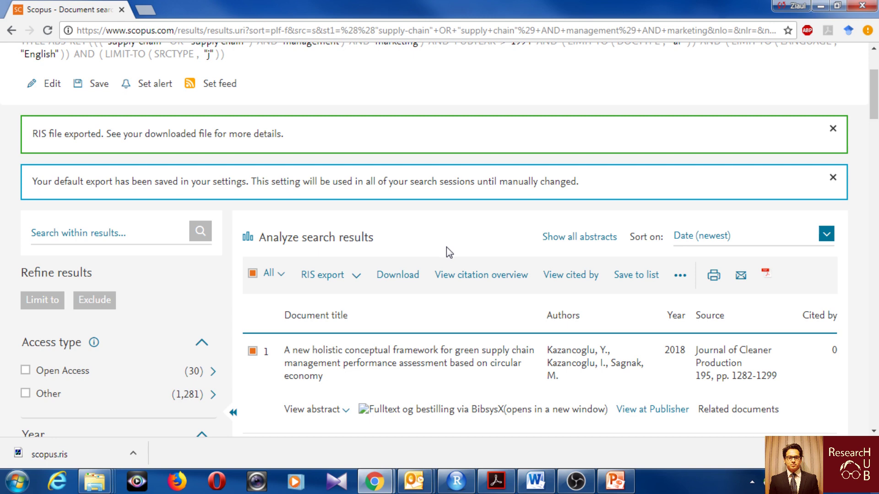
# Export the 1,311 results as a CSV file and check scopus.csv in the folder.
pyautogui.click(357, 278)
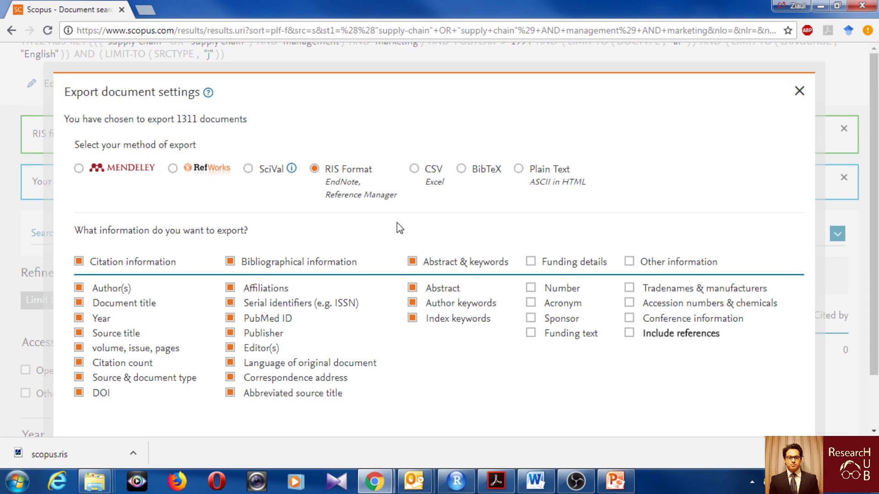
pyautogui.click(417, 175)
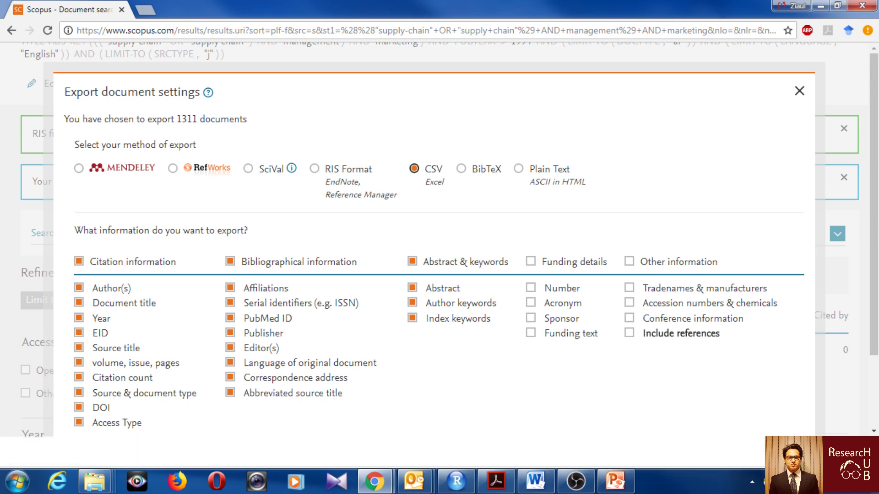
pyautogui.scroll(-2, 679, 385)
pyautogui.click(784, 417)
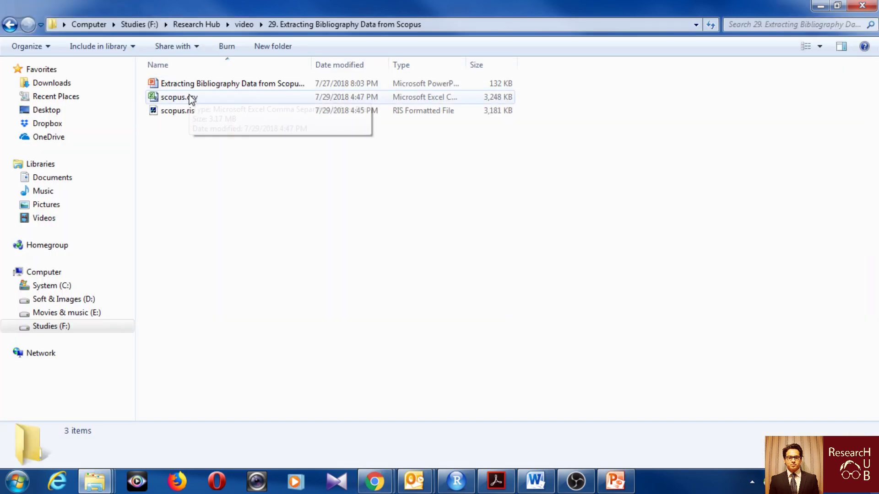
pyautogui.click(188, 98)
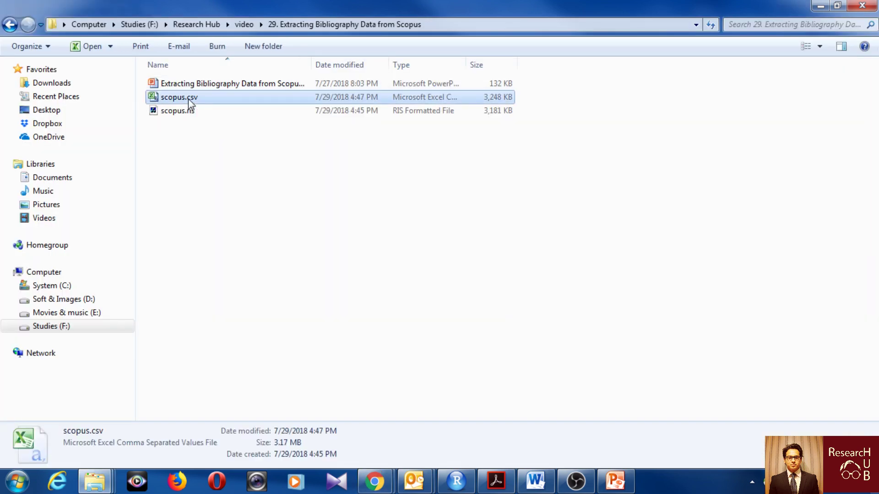
pyautogui.click(264, 230)
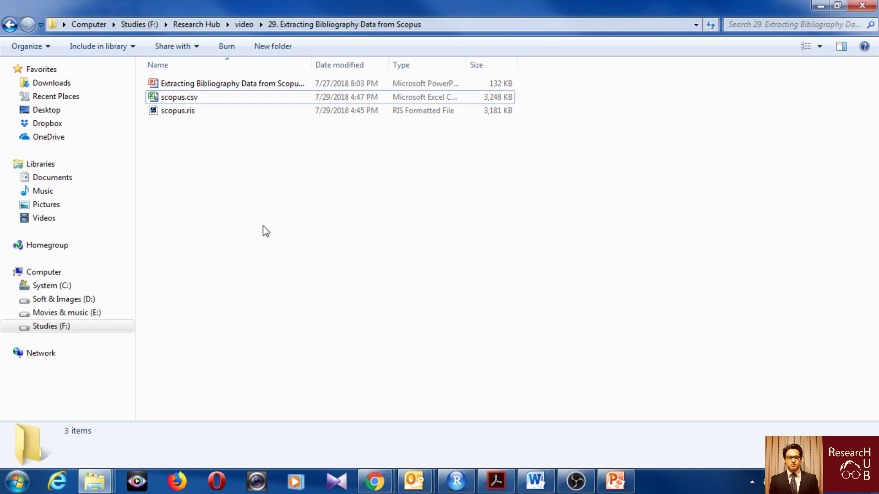
# Back in Scopus, export the same results in BibTeX format as scopus.bib.
pyautogui.click(374, 480)
pyautogui.click(361, 277)
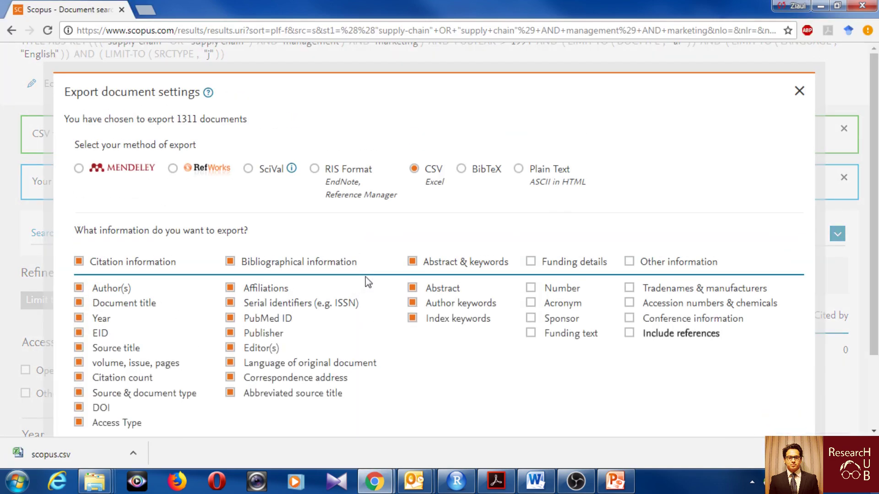
pyautogui.click(461, 169)
pyautogui.scroll(-2, 618, 326)
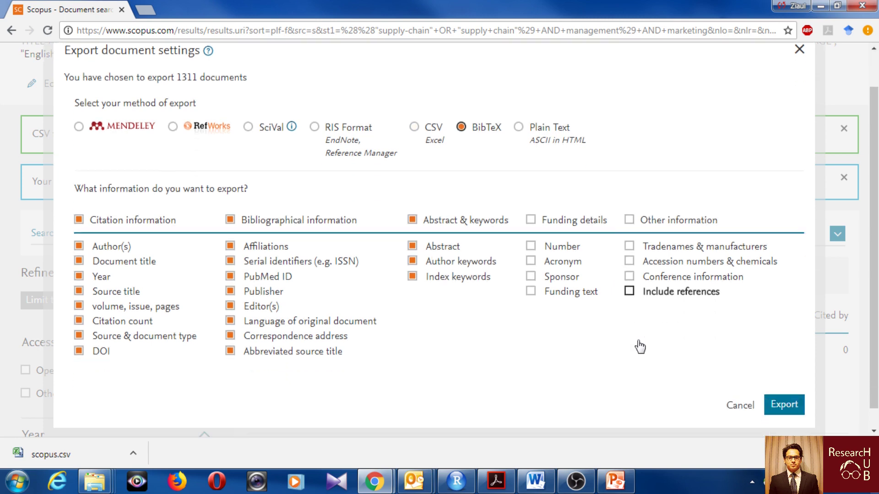
pyautogui.click(784, 384)
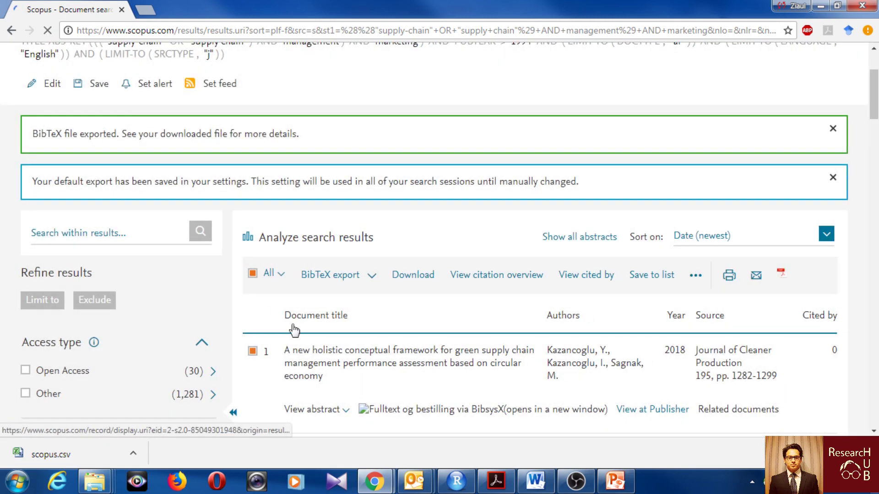
# Reopen the export settings with Plain Text chosen as the format.
pyautogui.scroll(1, 569, 198)
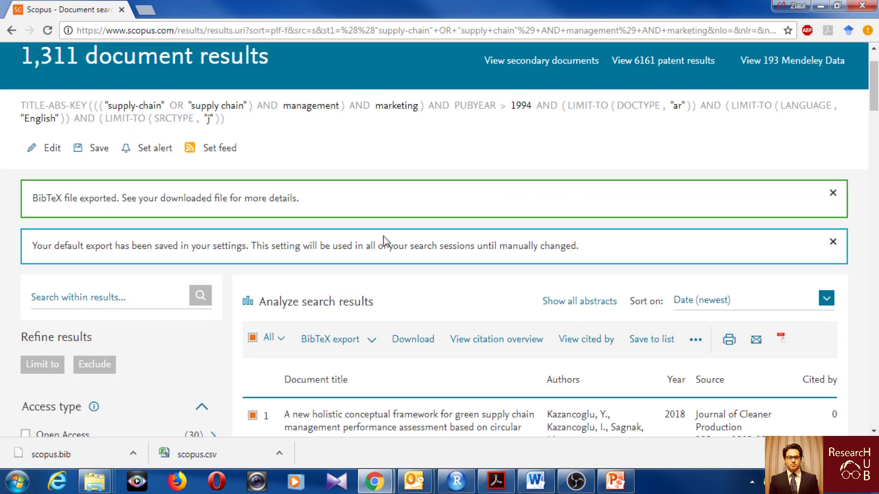
pyautogui.click(373, 341)
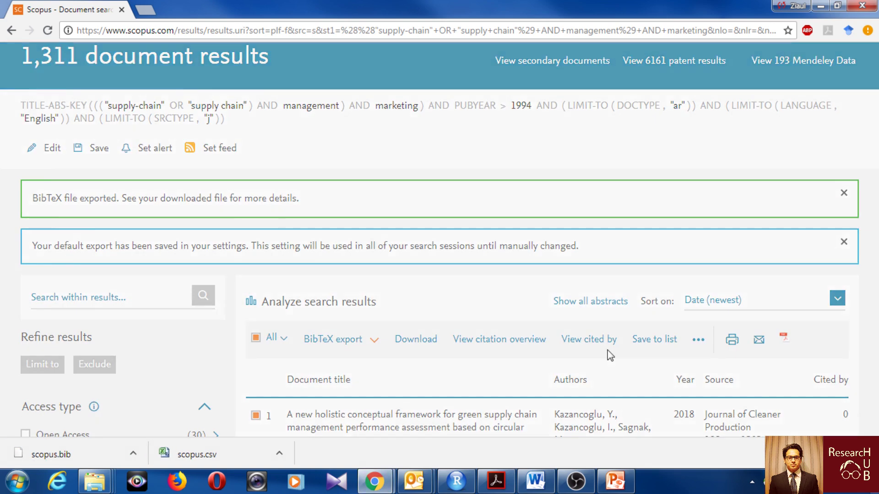
pyautogui.scroll(-1, 555, 255)
pyautogui.click(549, 109)
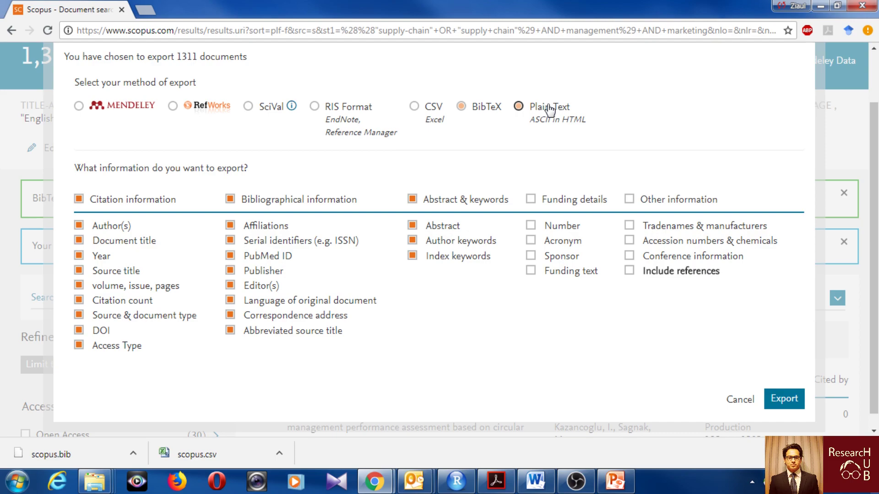
# Export the records as plain text and save the page as export.txt.
pyautogui.click(782, 400)
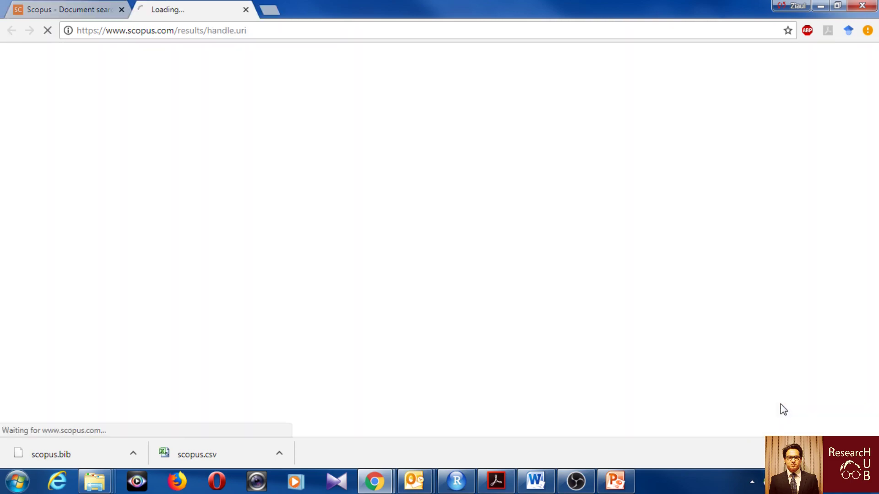
pyautogui.scroll(-10, 488, 247)
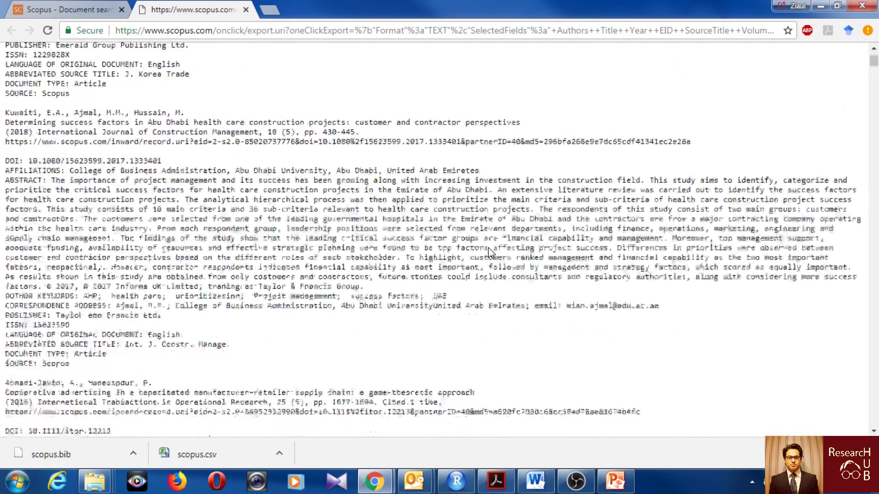
pyautogui.scroll(10, 490, 251)
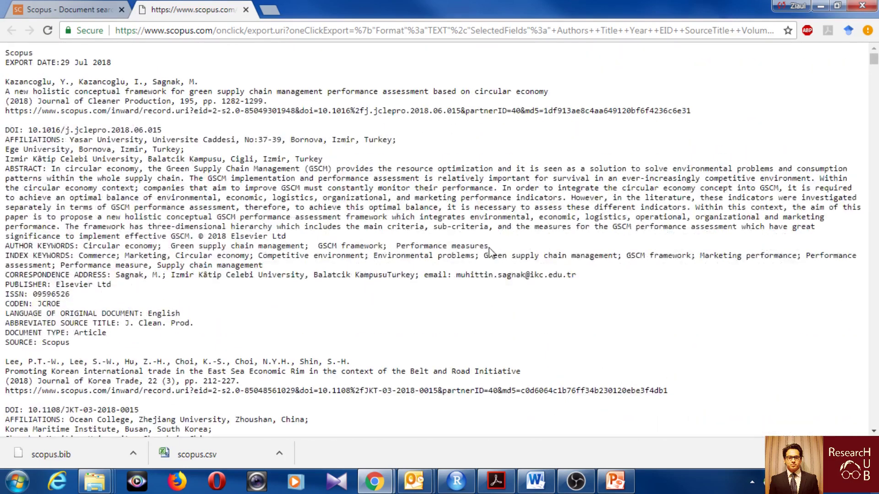
pyautogui.rightClick(487, 146)
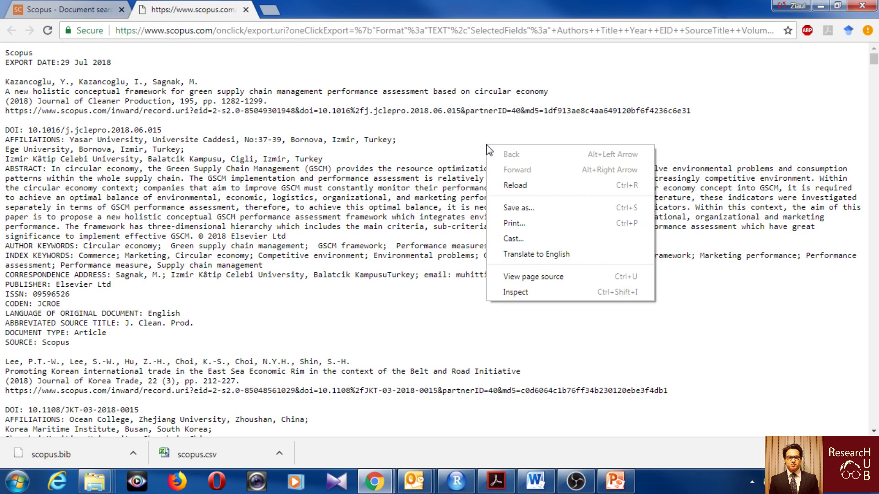
pyautogui.click(534, 211)
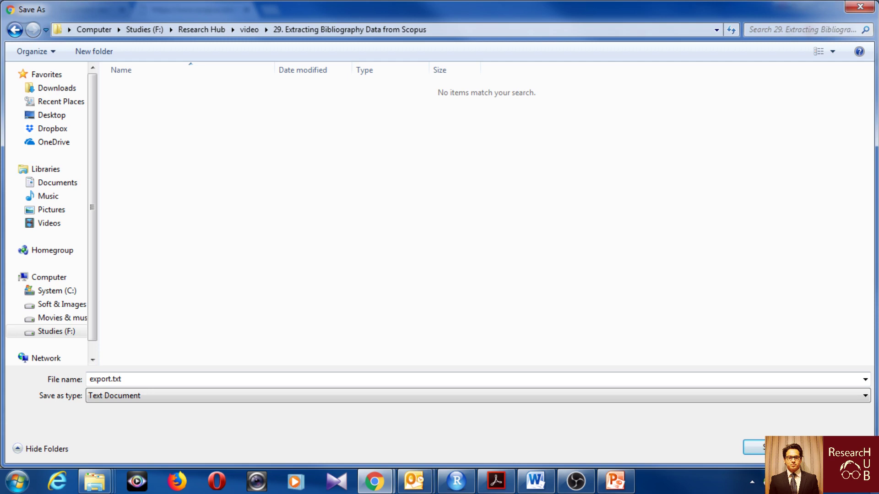
pyautogui.click(752, 447)
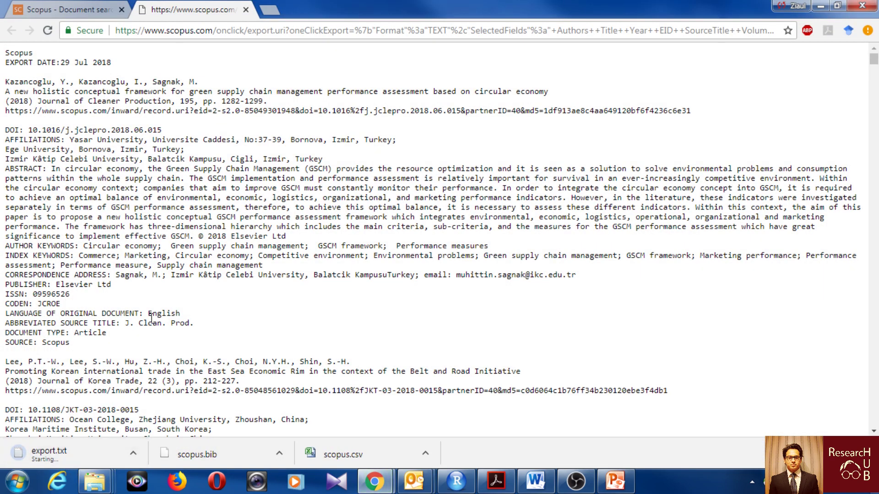
# Review export.txt, scopus.bib, scopus.csv and scopus.ris in the export folder.
pyautogui.click(94, 480)
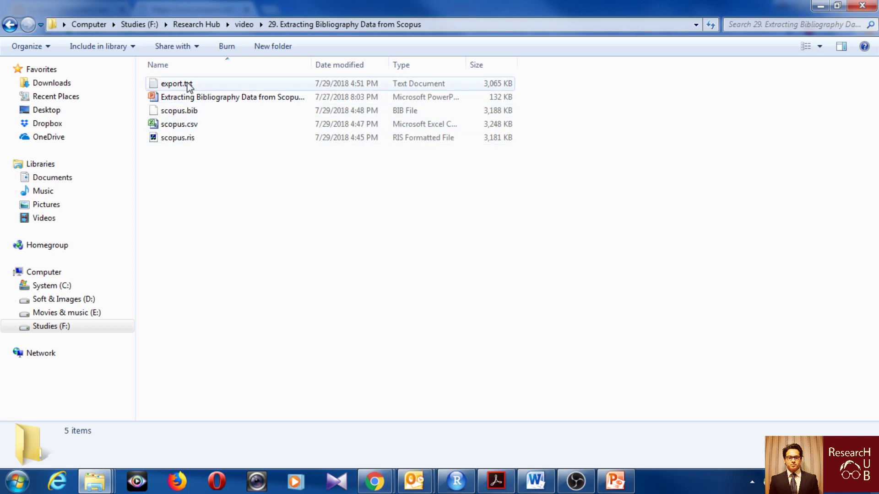
pyautogui.click(186, 84)
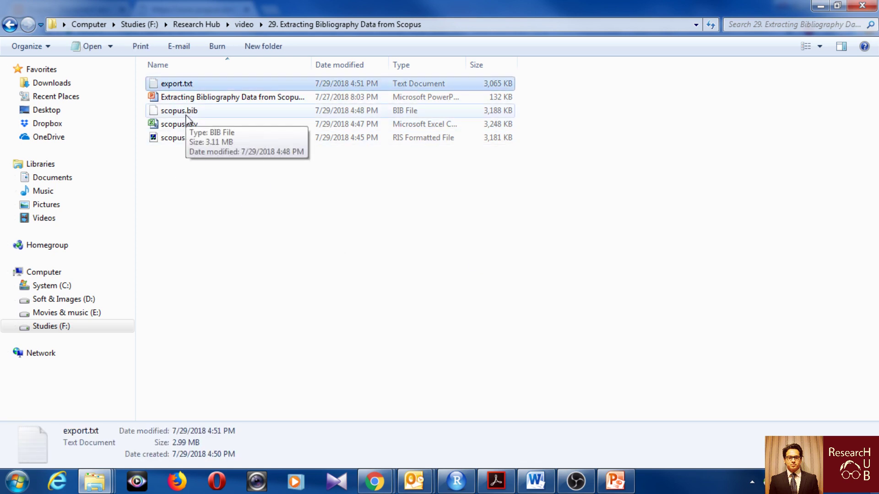
pyautogui.click(185, 111)
pyautogui.click(186, 85)
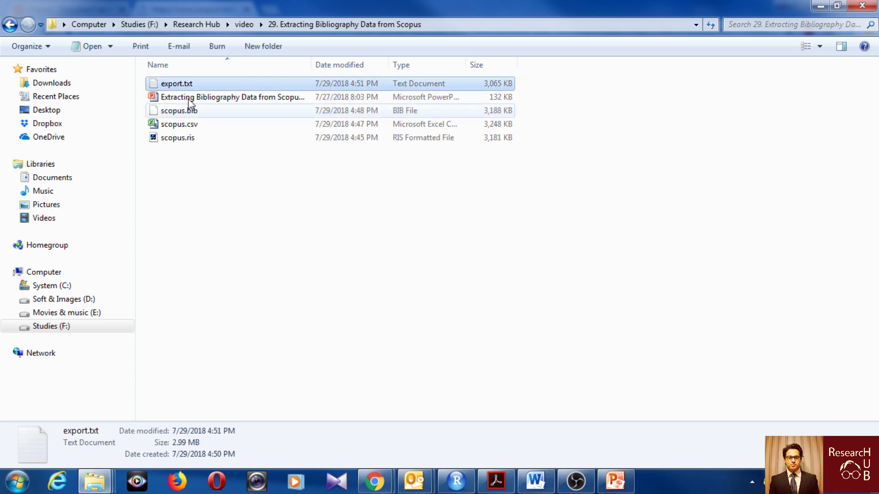
pyautogui.click(191, 112)
pyautogui.click(194, 128)
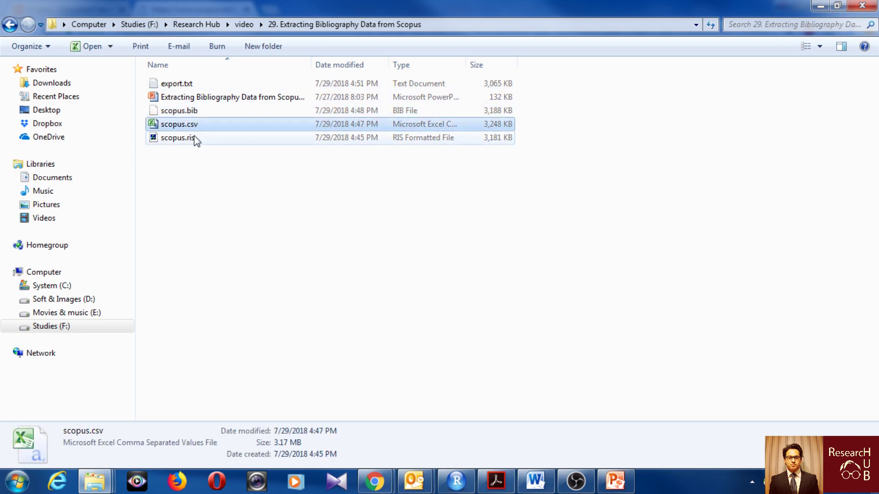
pyautogui.click(196, 138)
pyautogui.click(313, 227)
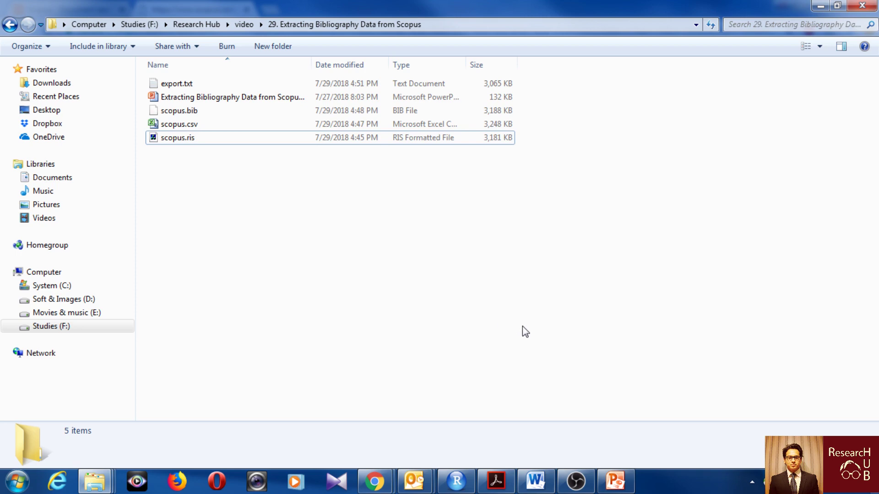
# Close the plain-text export tab, leaving the Scopus results page open.
pyautogui.click(374, 481)
pyautogui.click(69, 9)
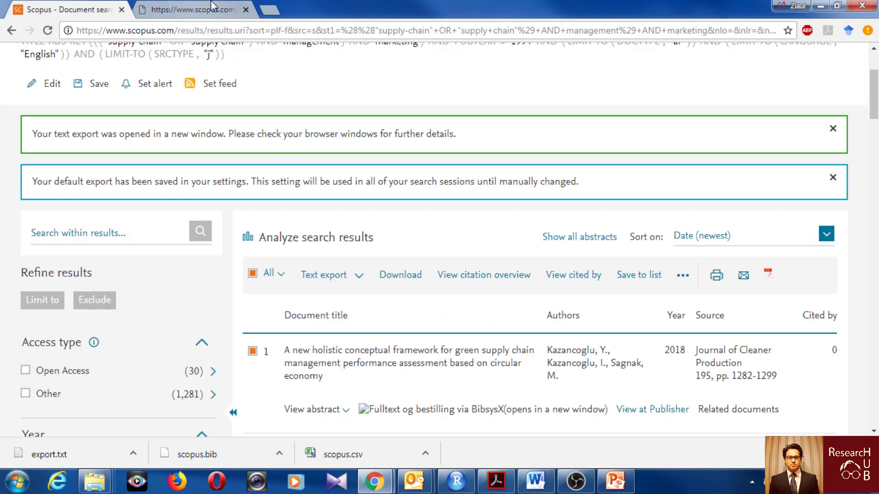
pyautogui.click(235, 10)
pyautogui.click(246, 10)
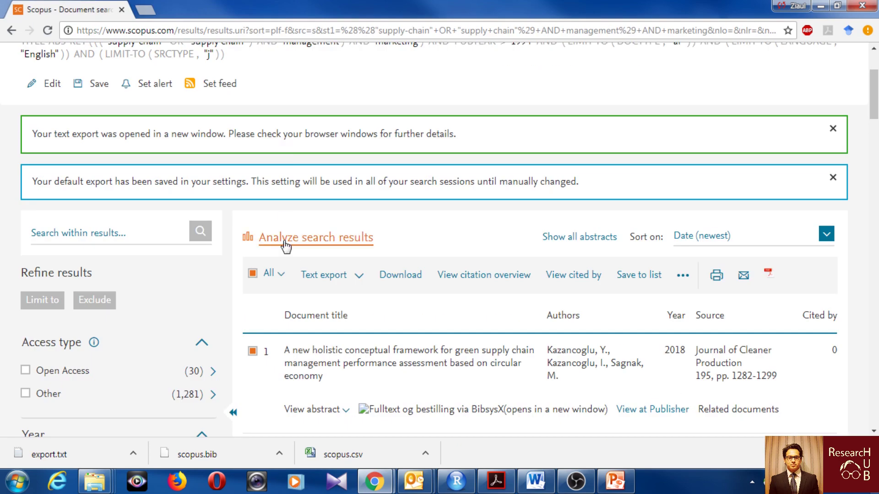
pyautogui.scroll(3, 171, 219)
# Go to Document search and review the search history from 2,734 down to 1,311 documents.
pyautogui.click(64, 79)
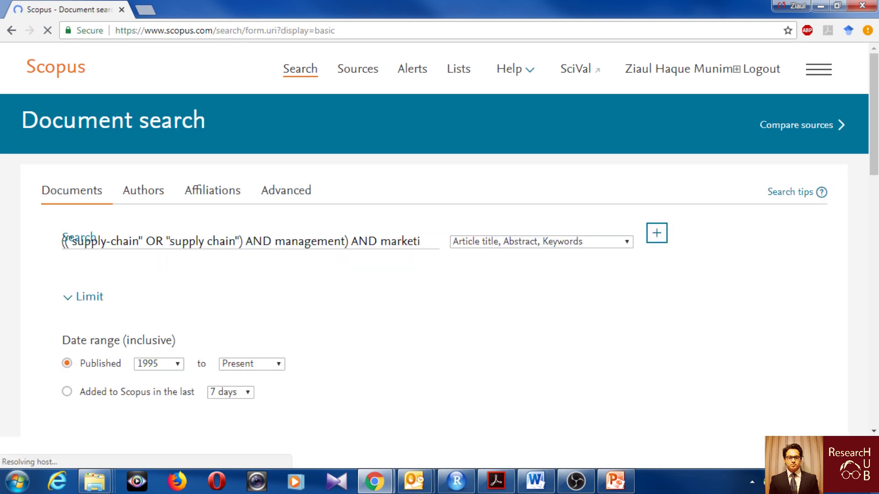
pyautogui.scroll(-10, 631, 337)
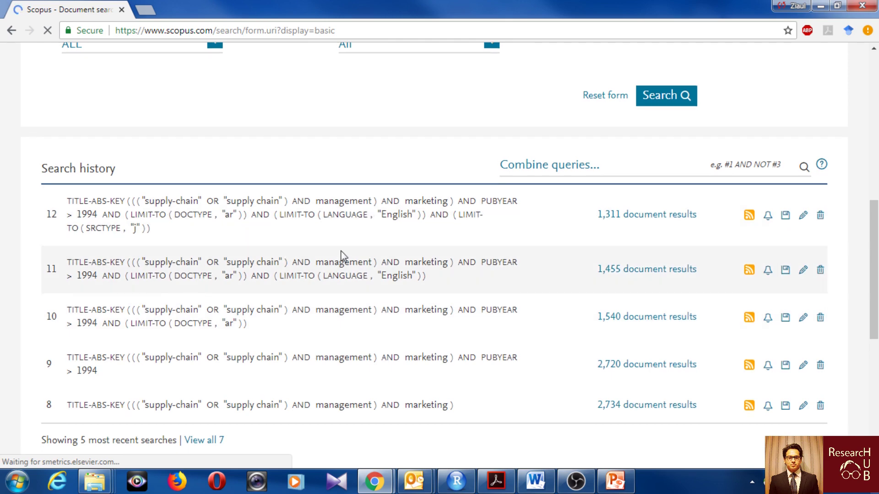
pyautogui.scroll(-2, 343, 257)
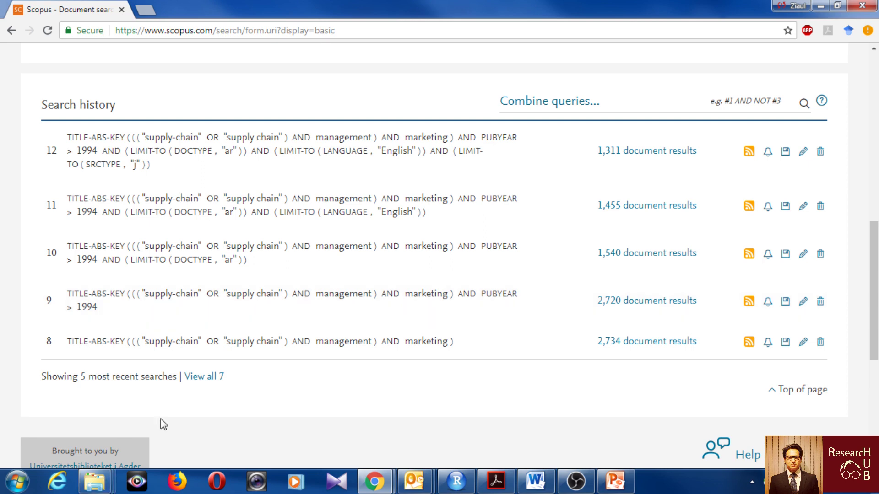
pyautogui.scroll(-1, 320, 336)
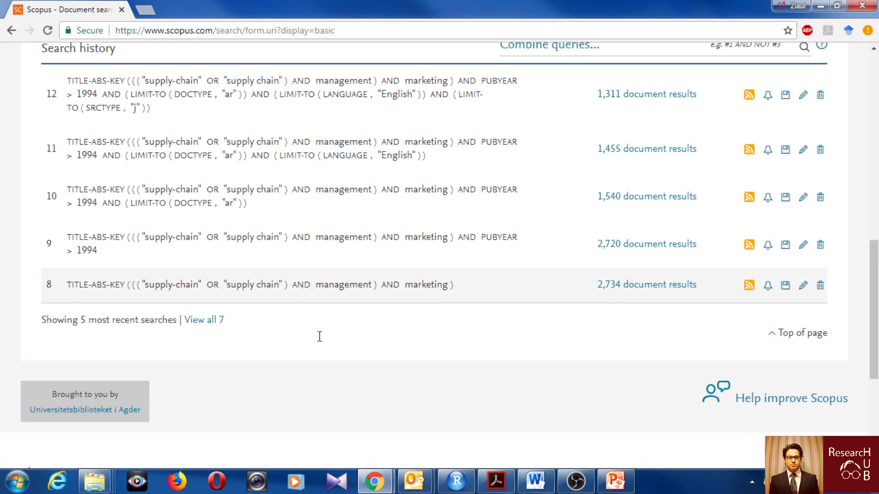
pyautogui.scroll(5, 320, 336)
pyautogui.scroll(7, 323, 335)
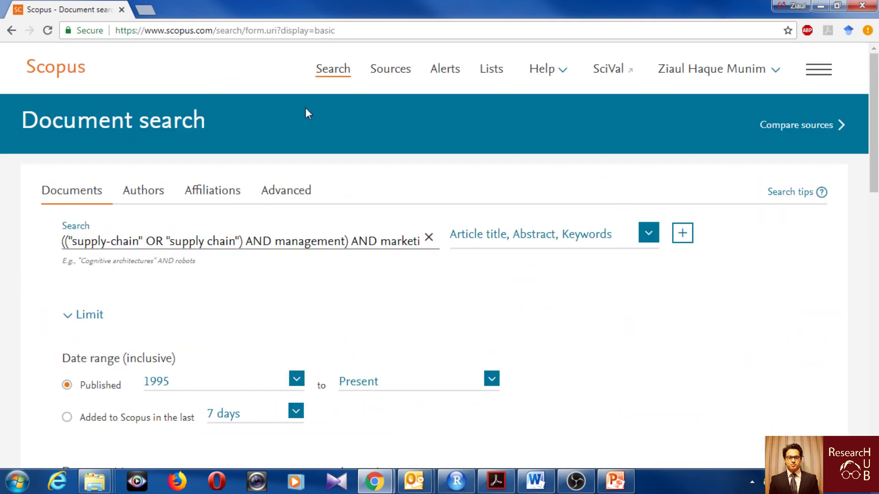